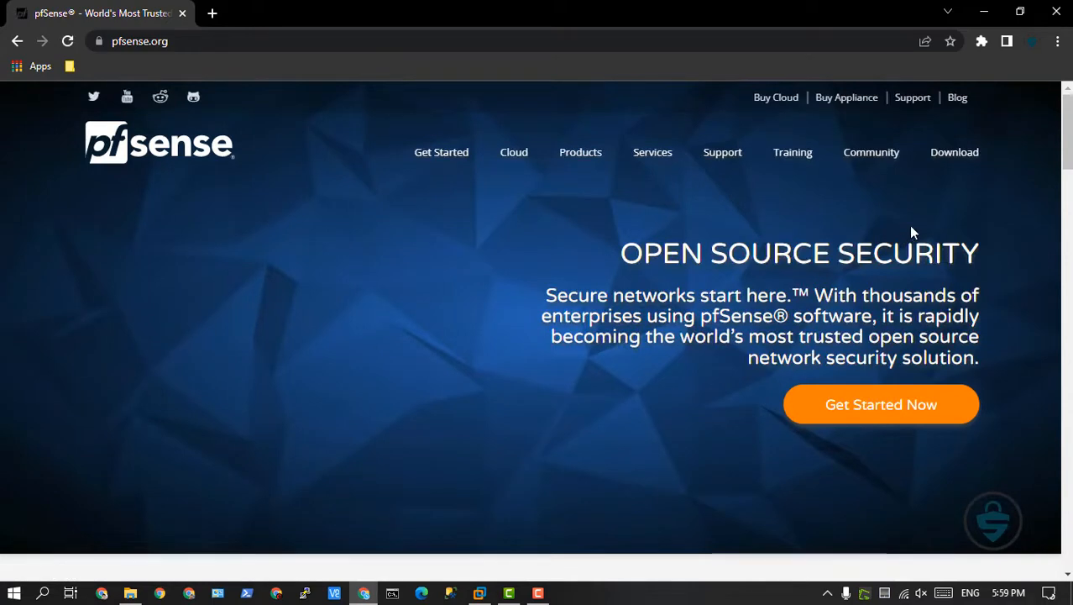
Download the pfSense 2.6.0 Community Edition image with AMD64 (64-bit) architecture and the DVD Image (ISO) Installer from the New York City mirror.
left_click(955, 157)
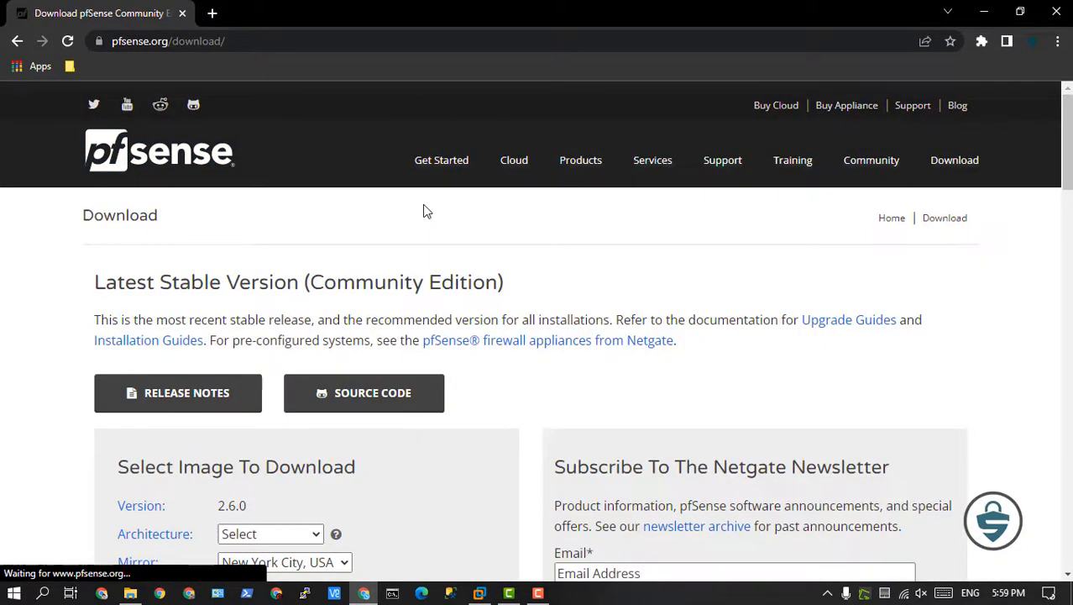
scroll(424, 211, "down", 1)
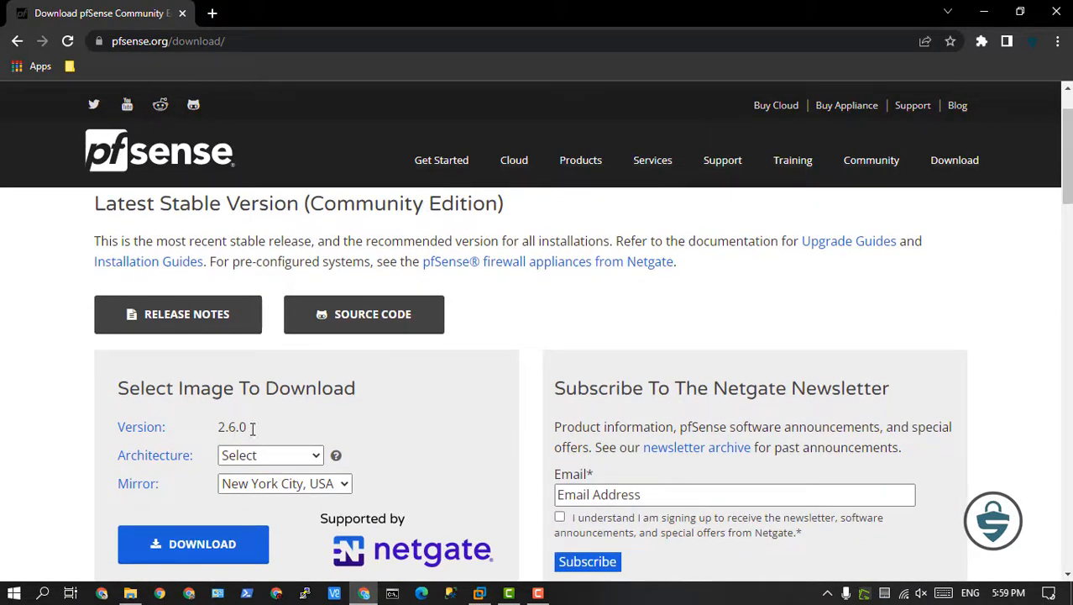
left_click(290, 458)
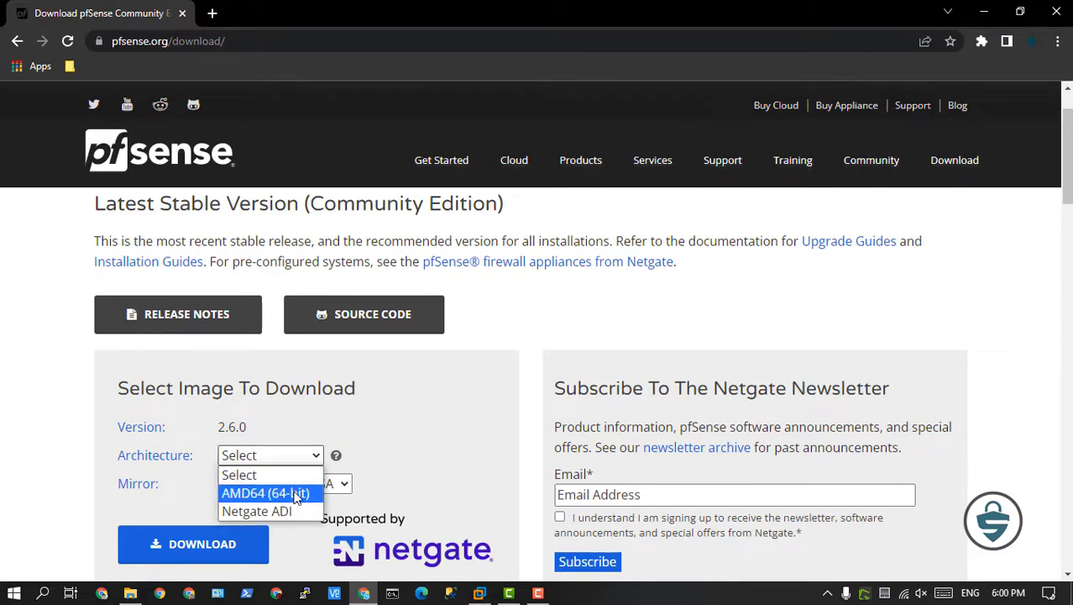
left_click(294, 496)
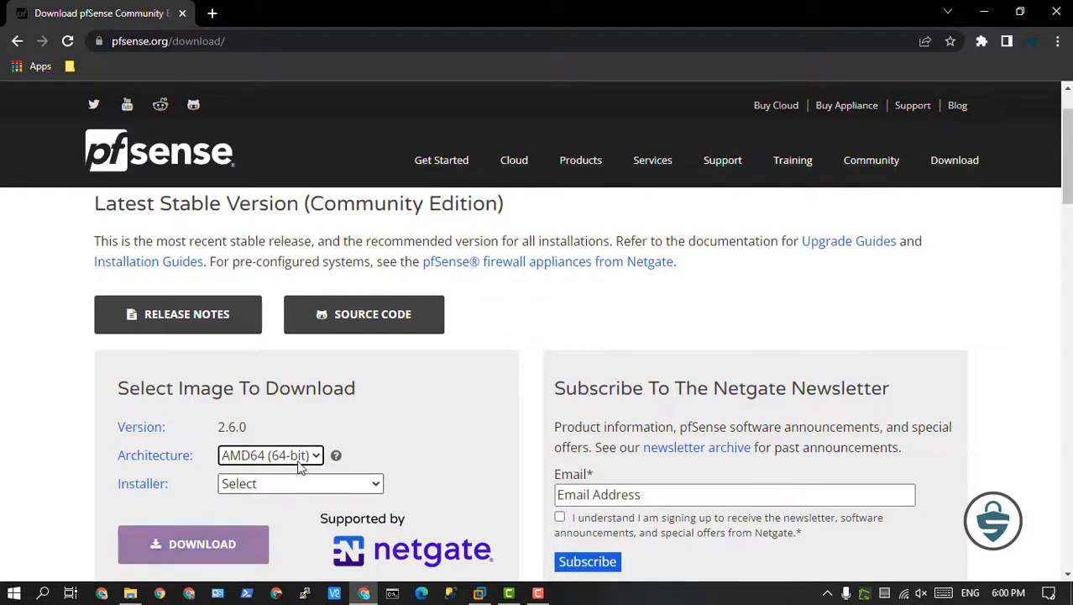
scroll(359, 391, "down", 1)
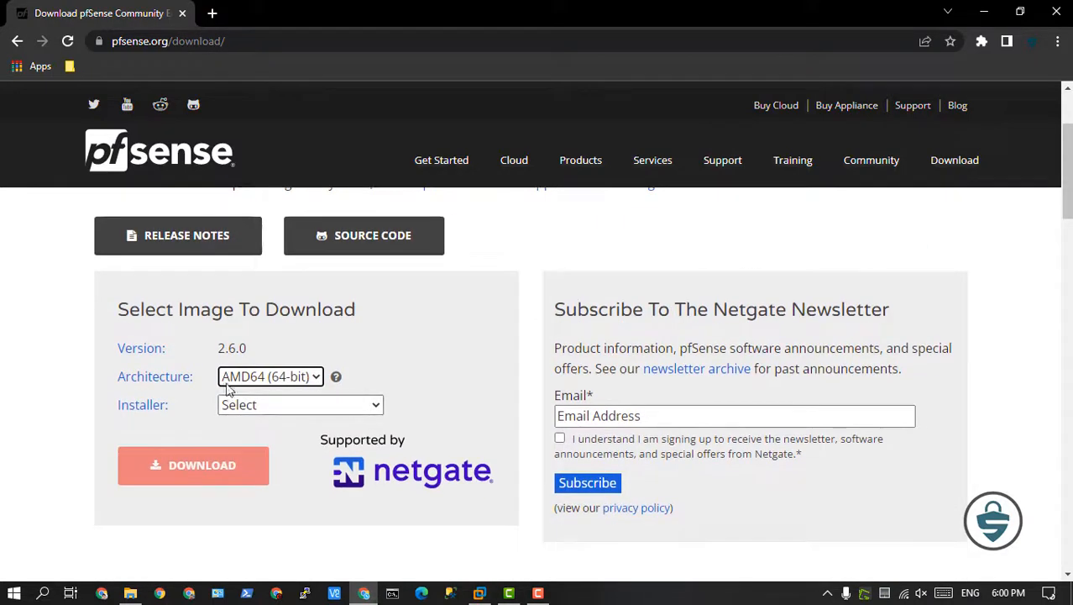
left_click(297, 411)
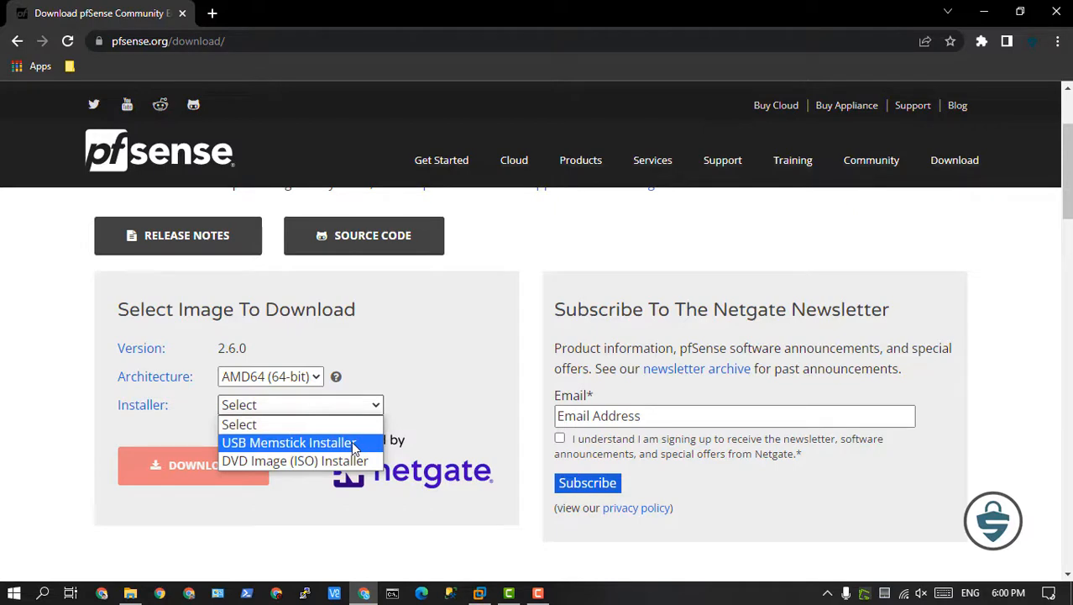
left_click(316, 467)
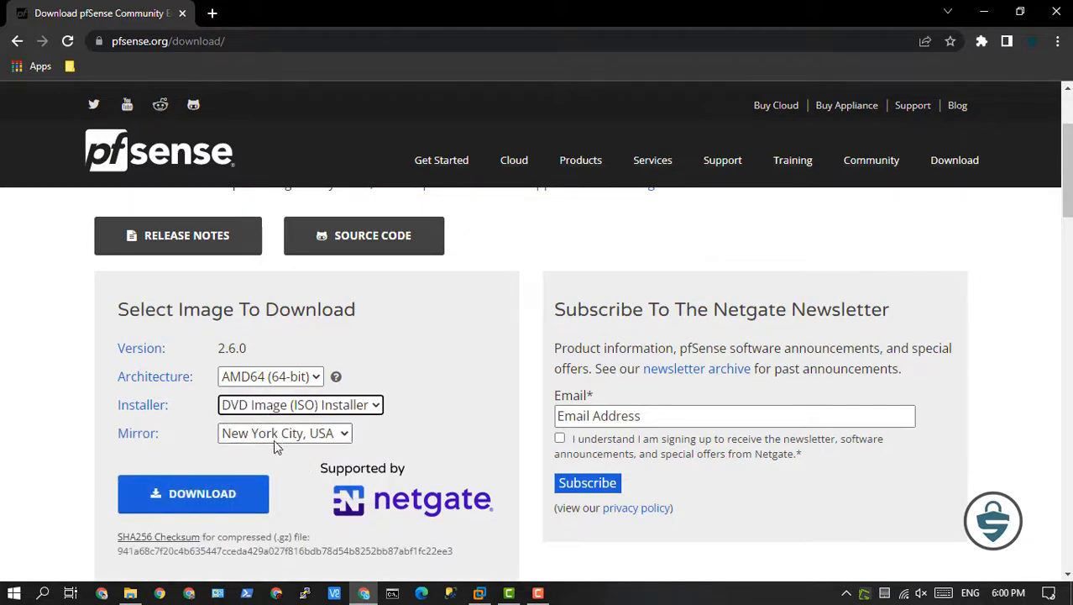
left_click(223, 495)
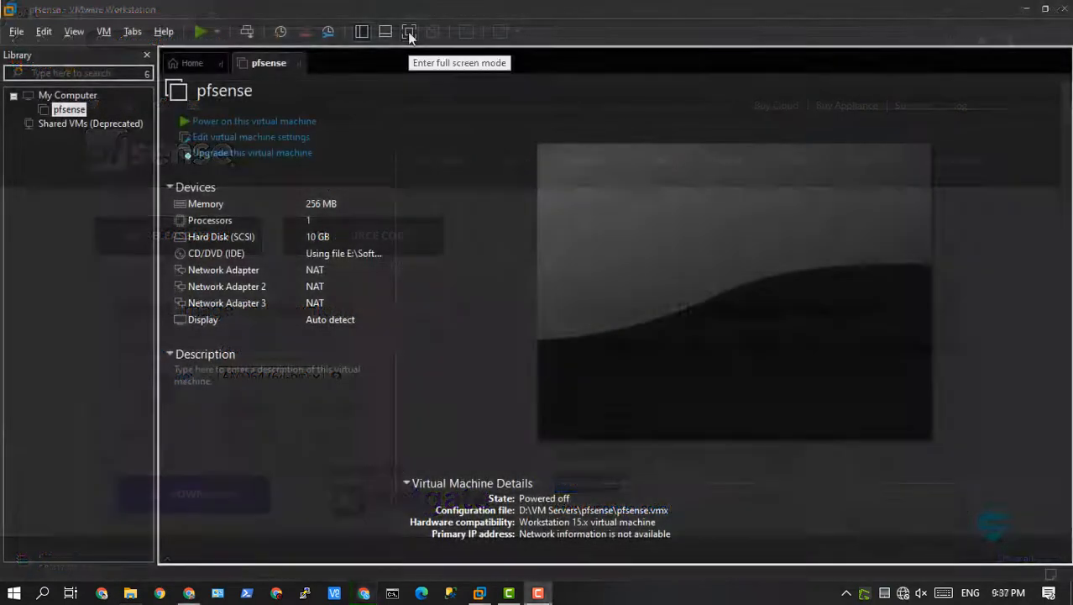
Switch to VMware Workstation, power on the pfsense virtual machine and give its console the input focus.
left_click(409, 34)
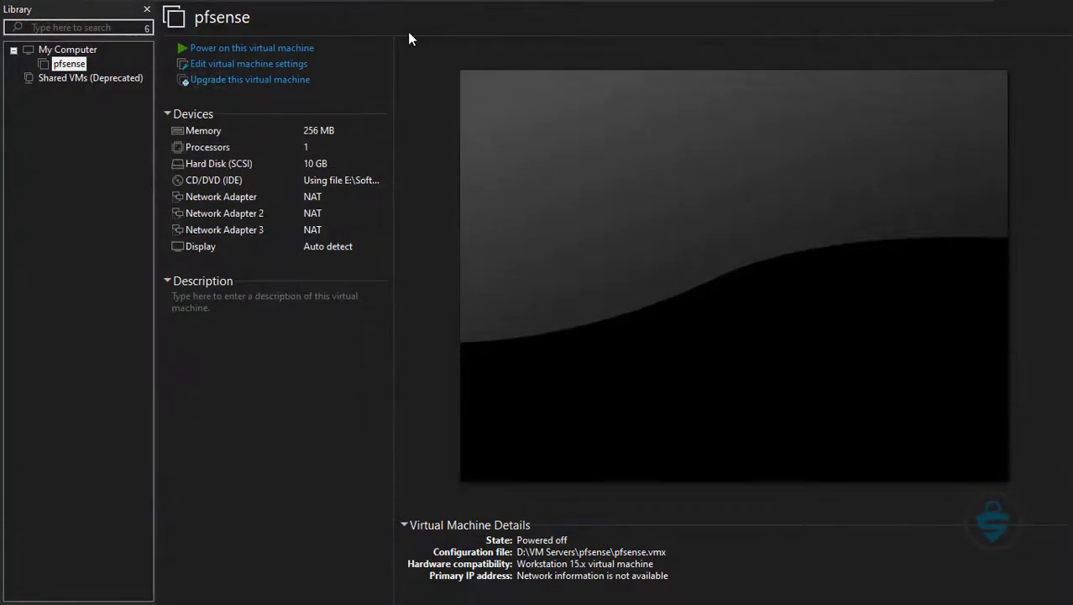
left_click(274, 43)
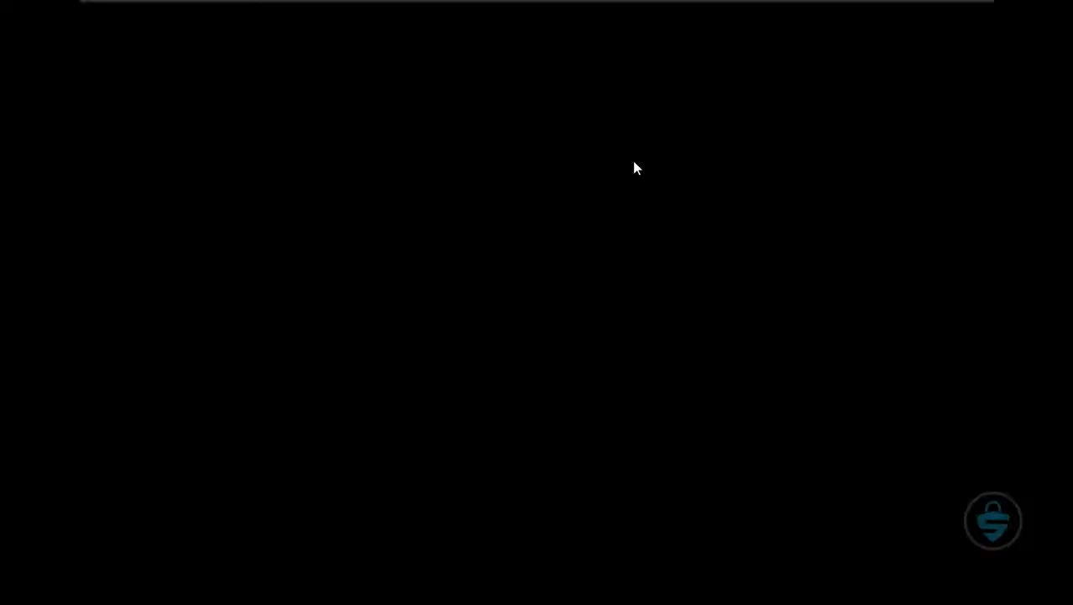
left_click(633, 161)
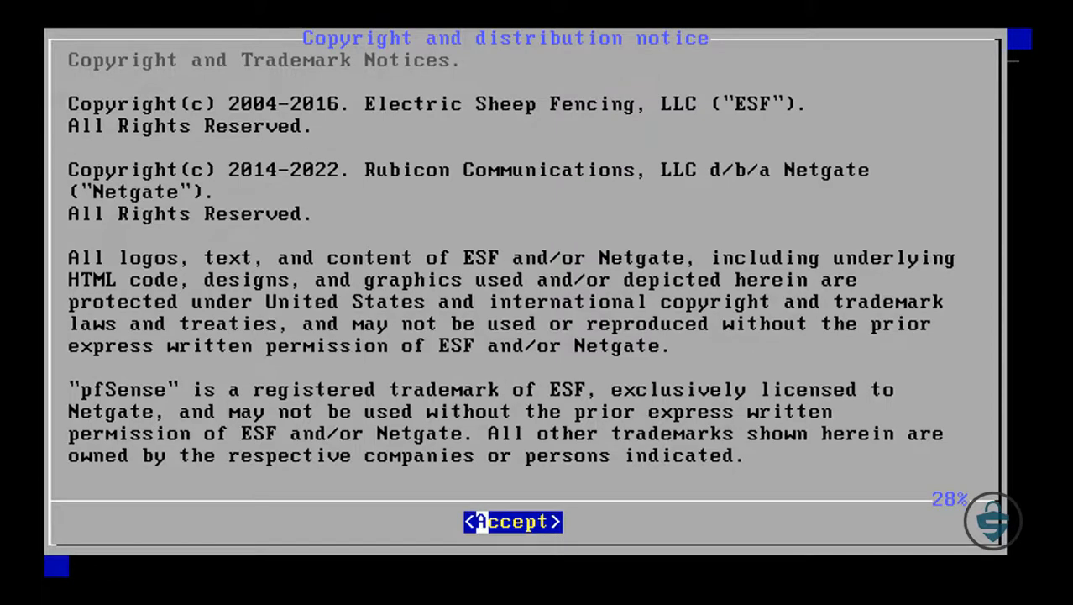
Accept the copyright notice and start the pfSense installation with the default keymap.
key("Return")
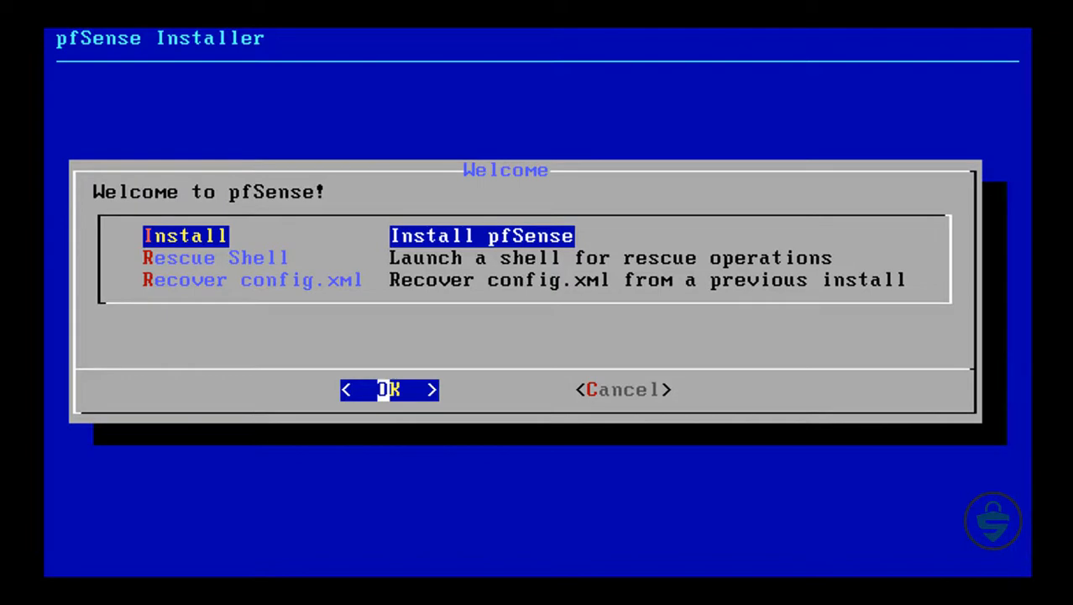
key("Return")
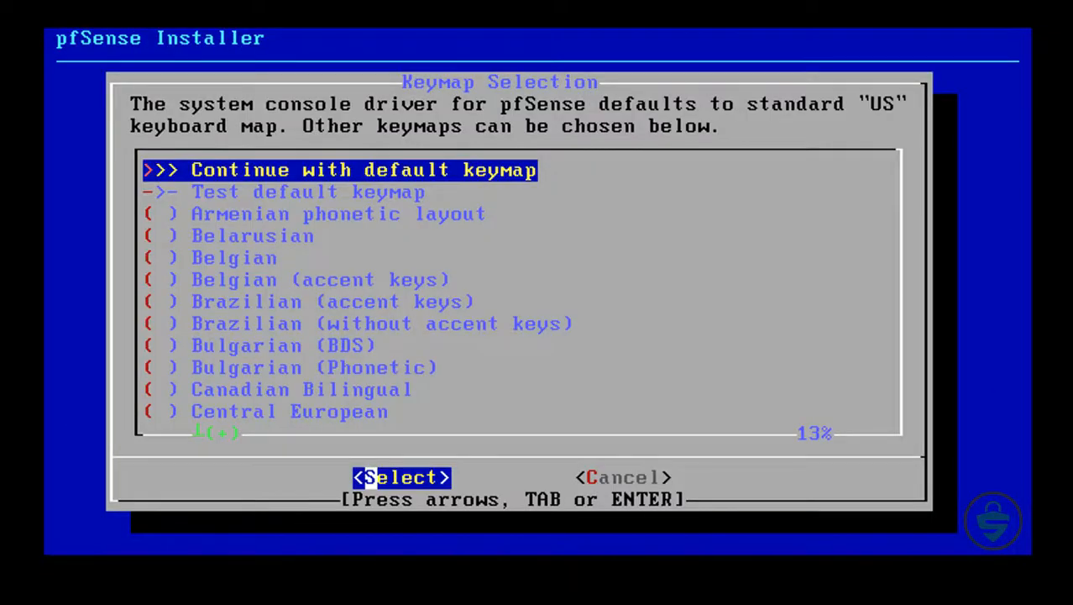
key("Return")
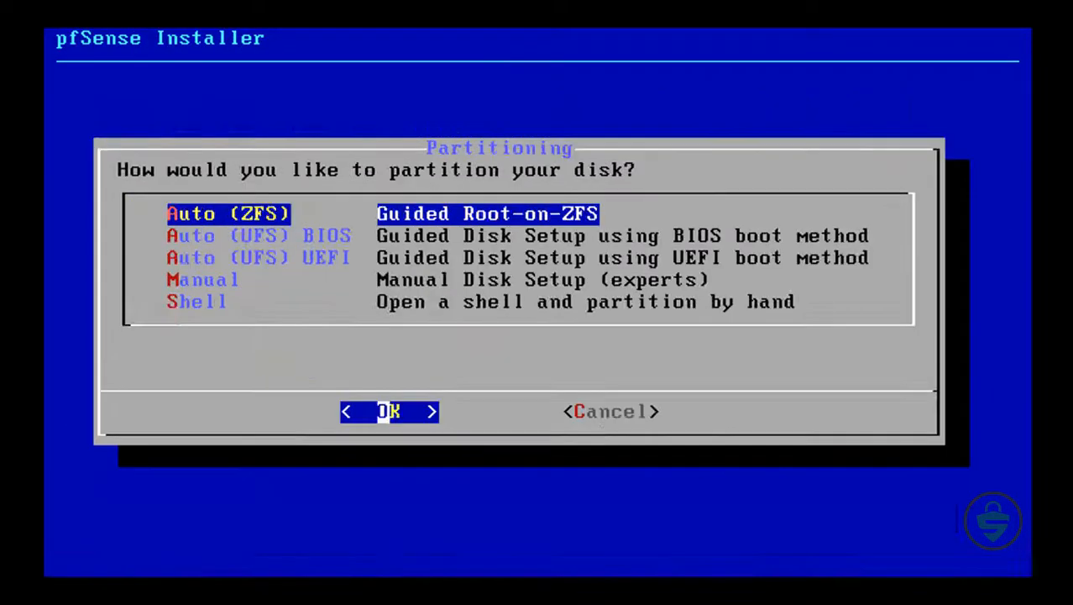
Partition with Auto (ZFS) as a stripe without redundancy on disk da0, and confirm destroying the disk's contents.
key("Return")
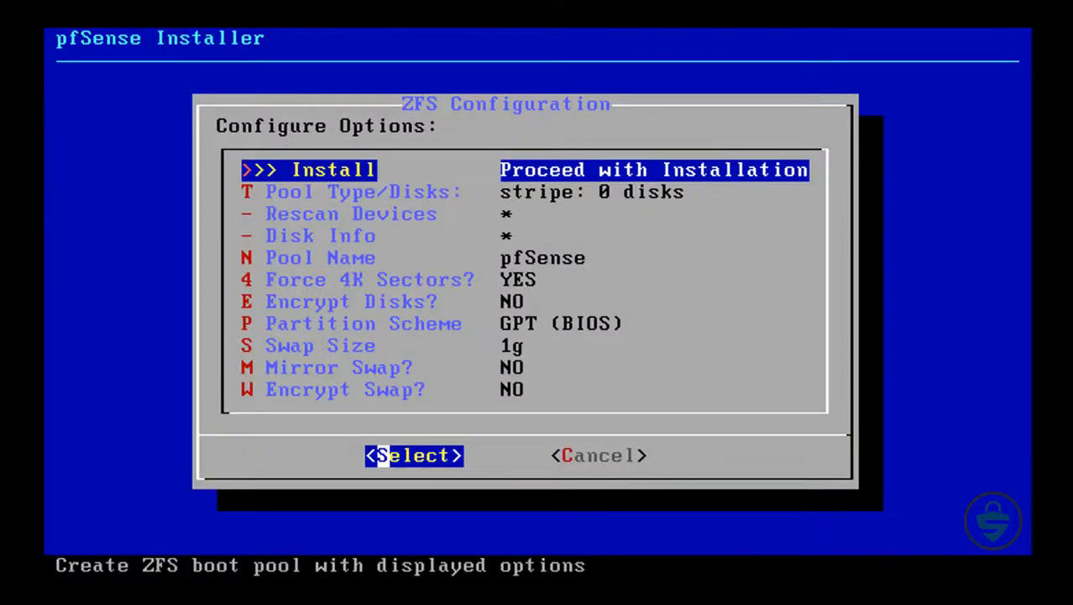
key("Return")
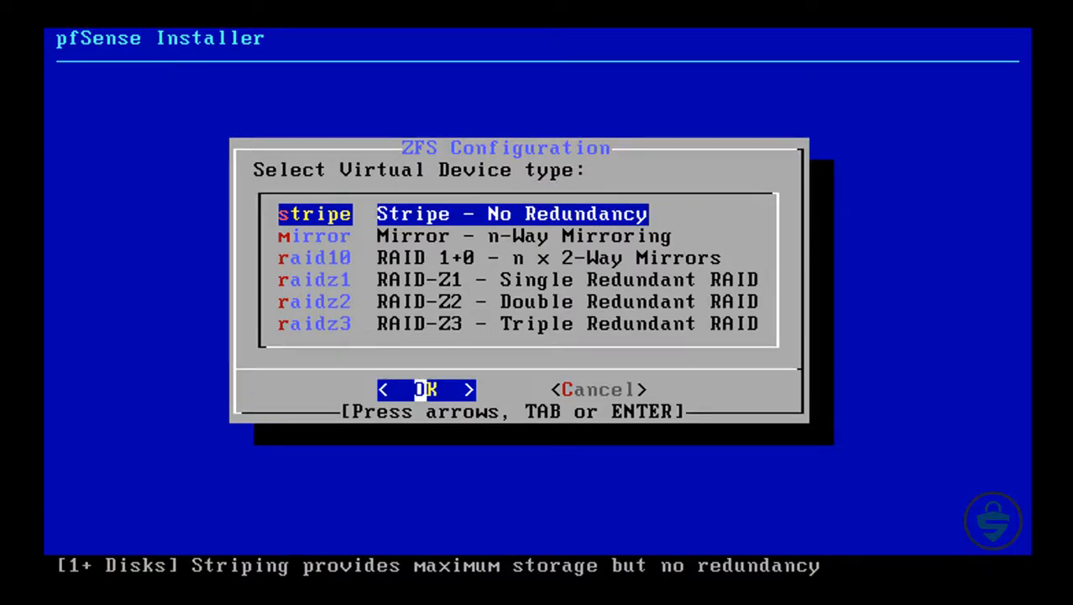
key("Return")
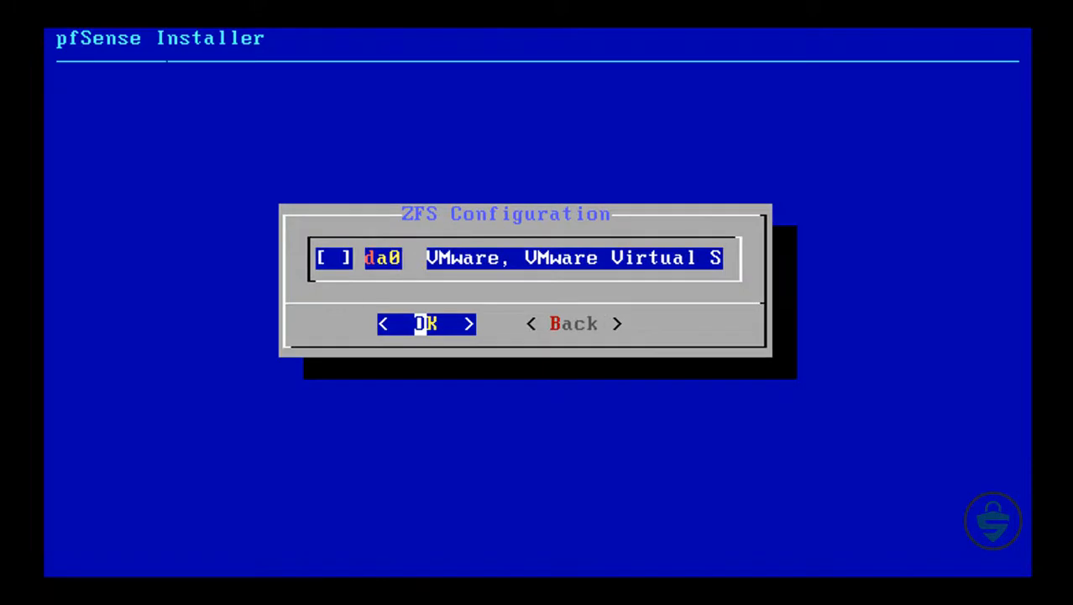
key("space")
key("Return")
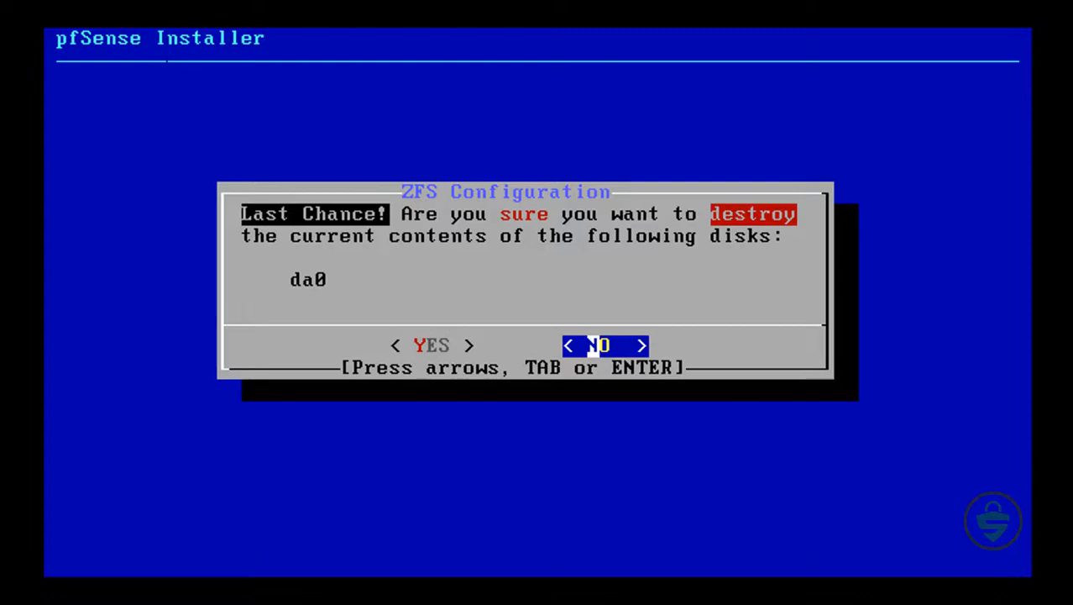
key("Left")
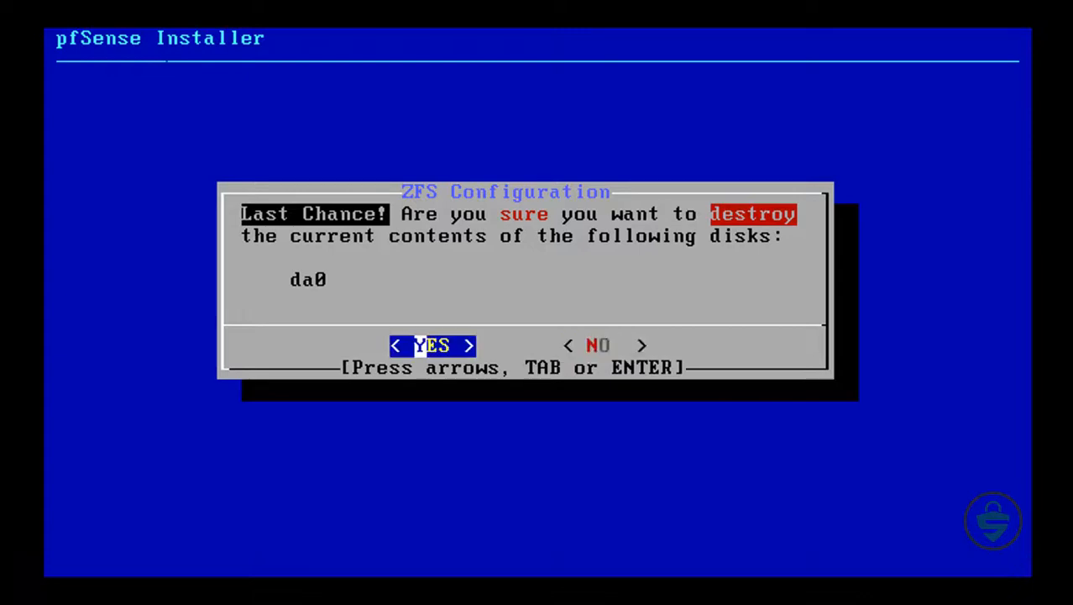
key("Return")
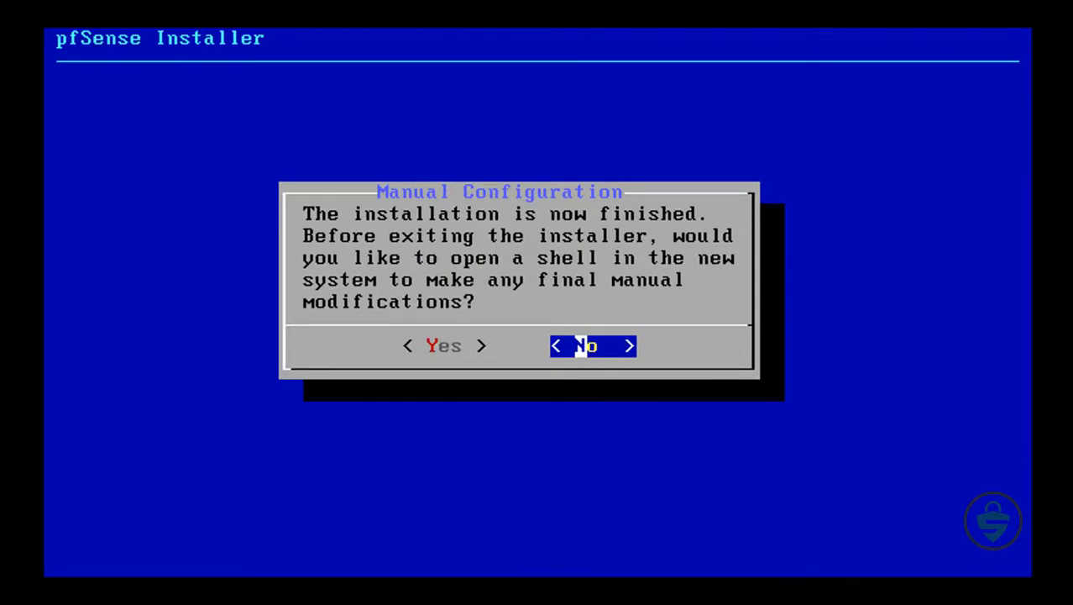
Decline the shell for final manual modifications and reboot into the installed system.
key("Return")
key("Return")
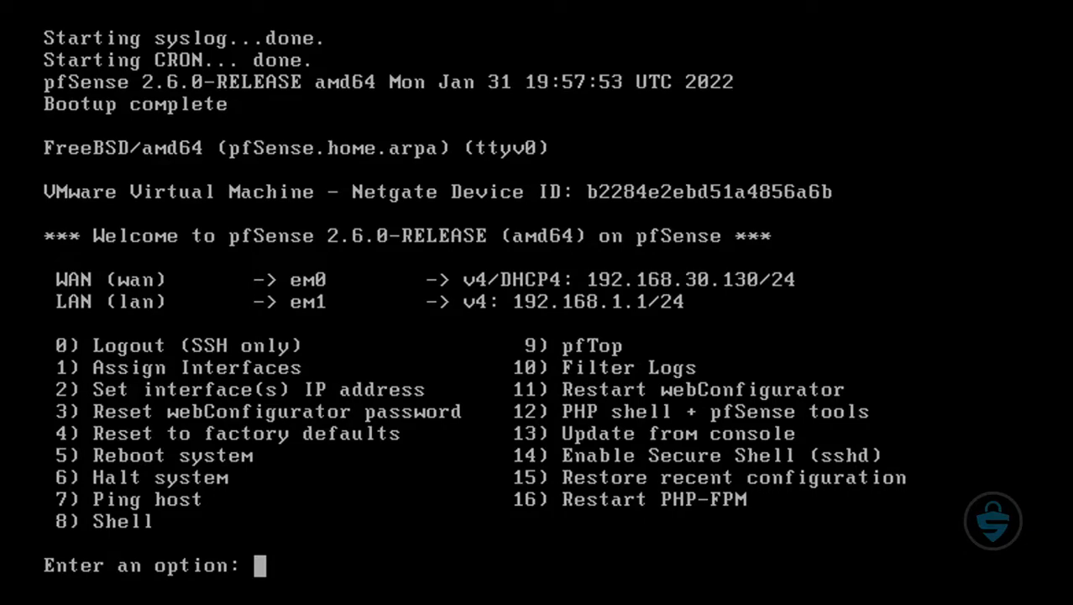
Start assigning the network interfaces from the console and decline setting up VLANs.
type("1")
key("Return")
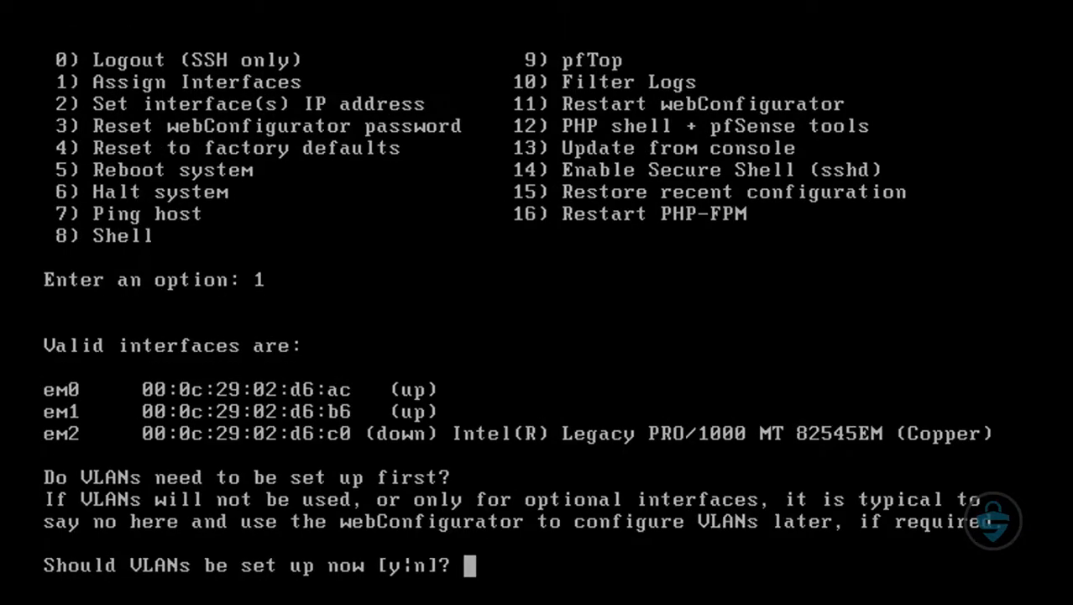
type("n")
key("Return")
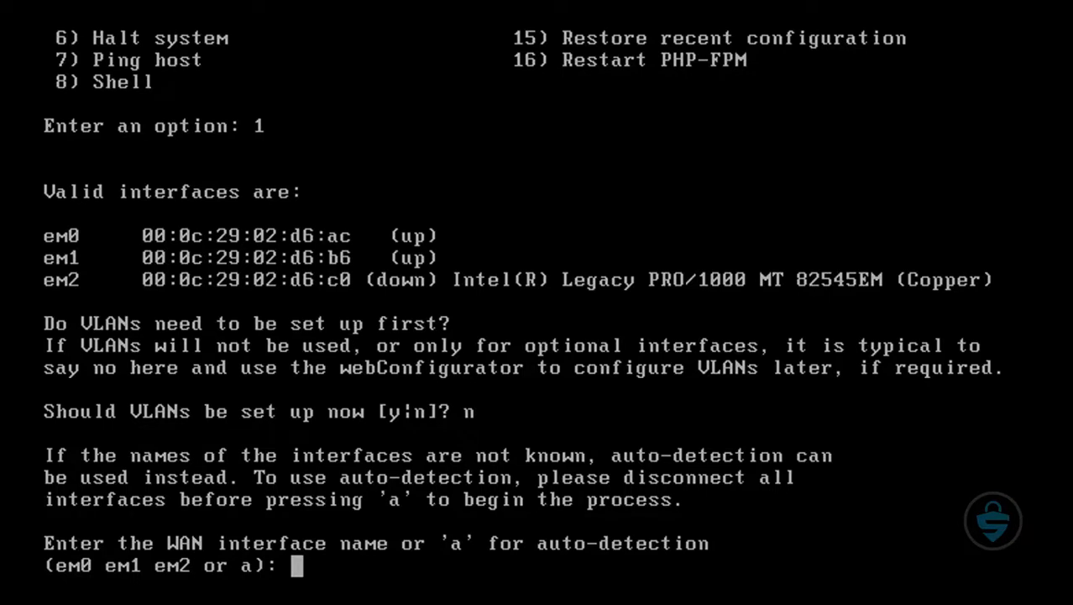
Assign em0 as the WAN interface.
type("em")
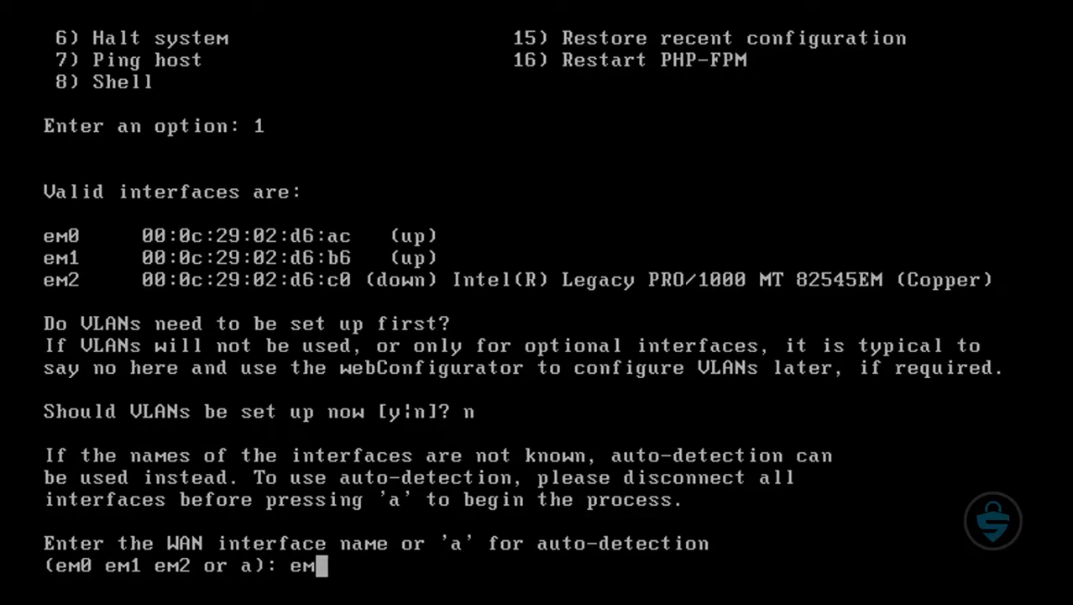
key("Insert")
key("BackSpace")
key("BackSpace")
key("BackSpace")
key("BackSpace")
key("BackSpace")
key("BackSpace")
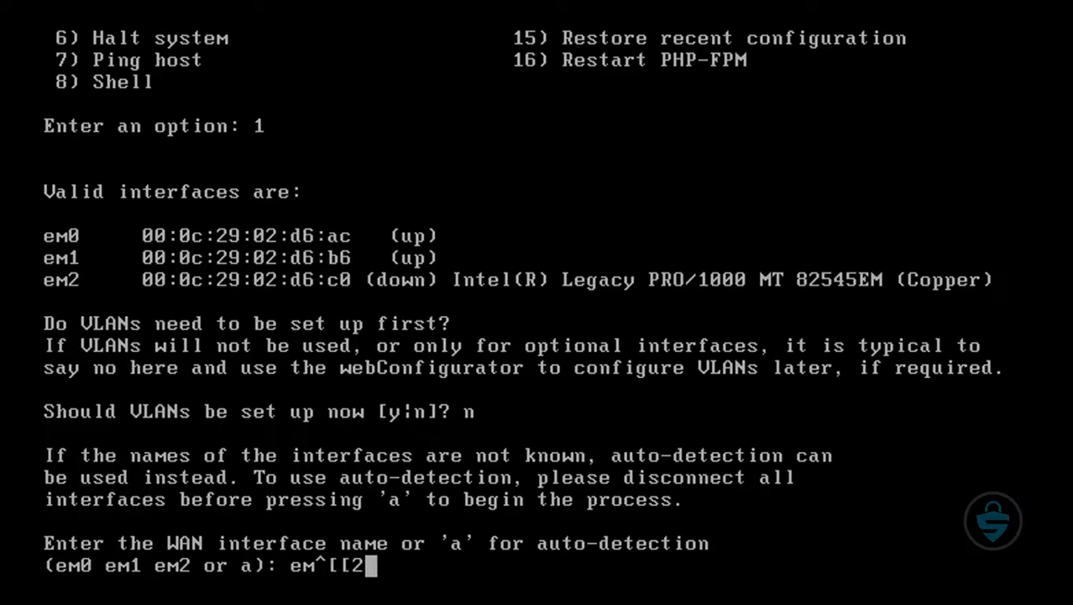
type("m")
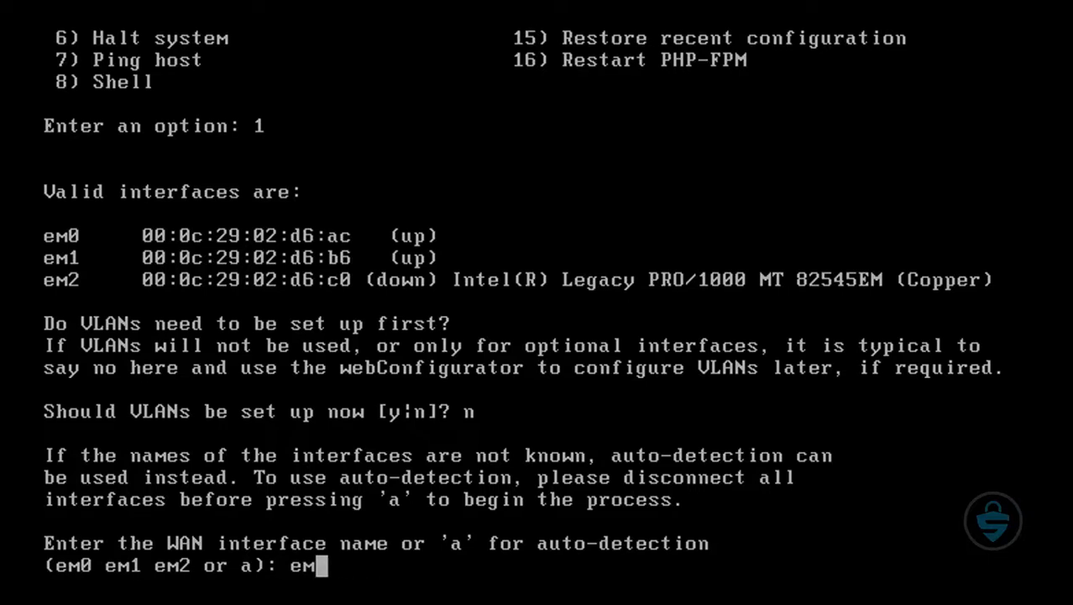
type("0")
key("Return")
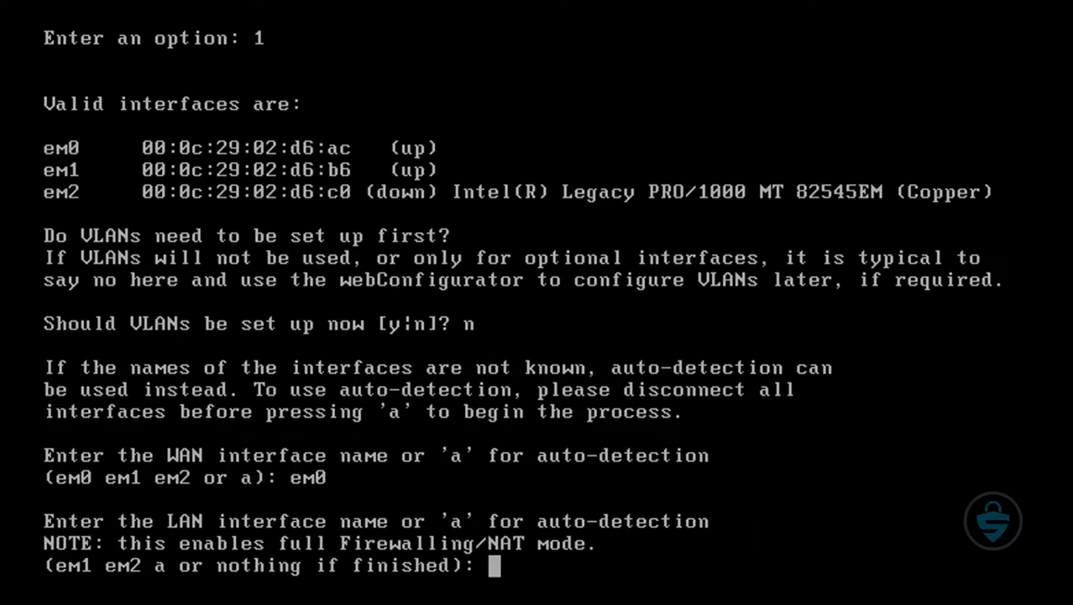
Assign em1 as the LAN interface with no optional interface, and apply the assignments.
type("em")
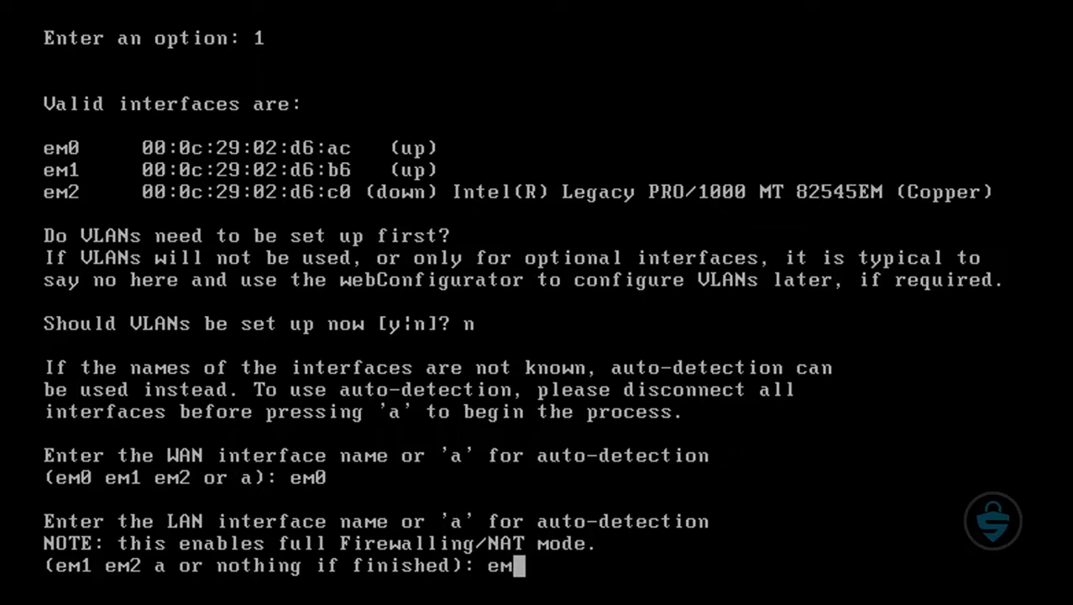
type("1")
key("Return")
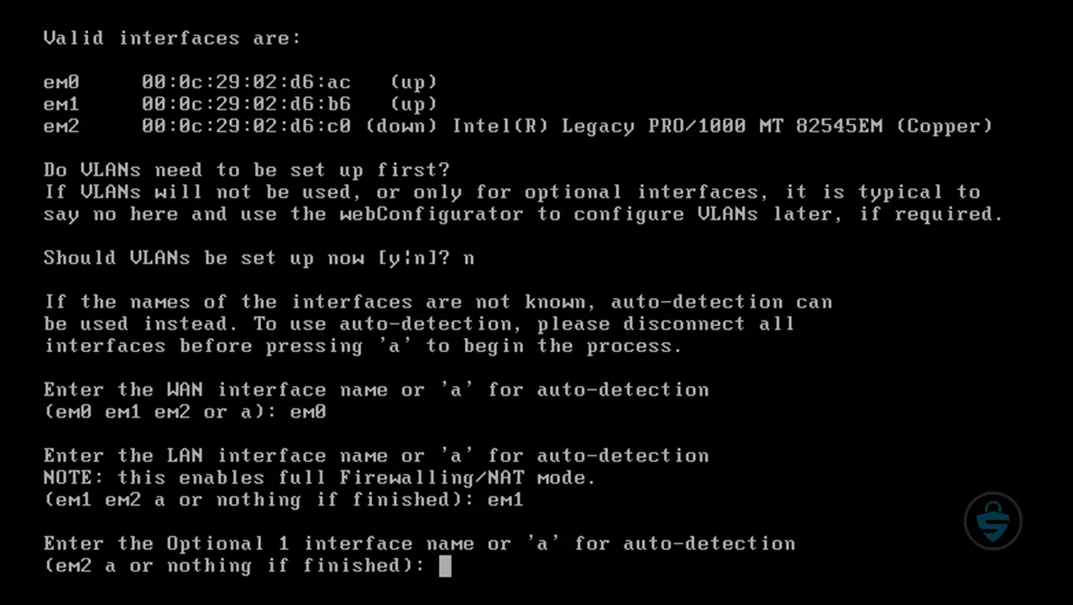
key("Return")
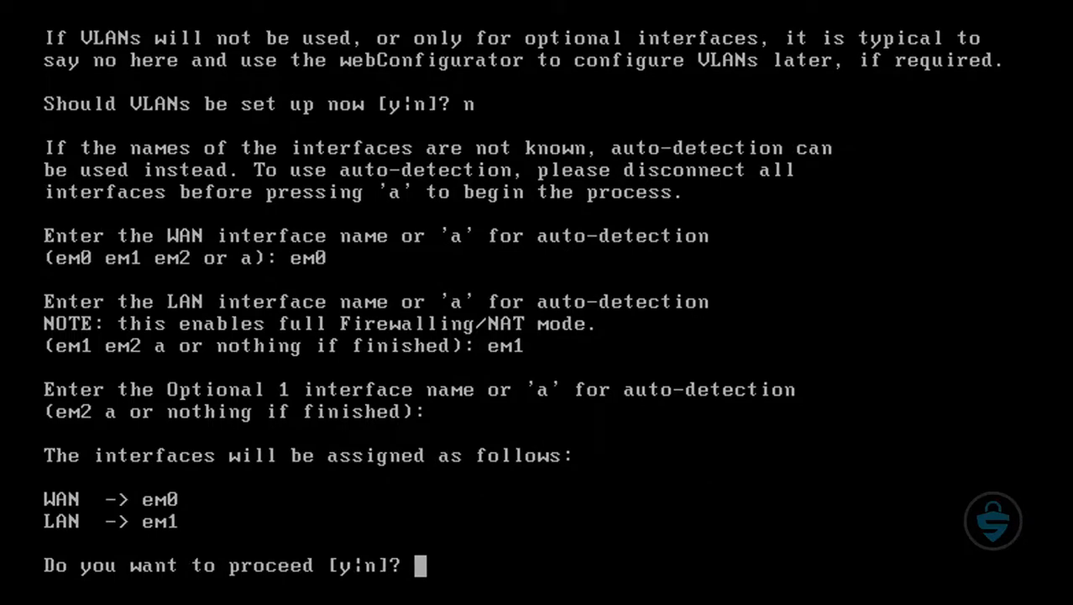
type("y")
key("Return")
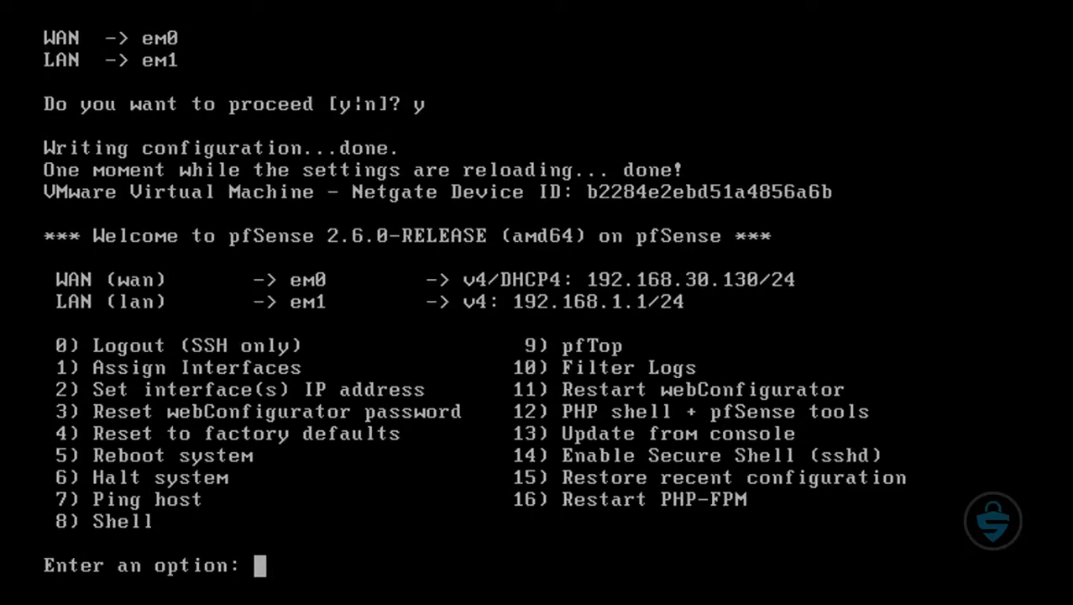
Start setting the interface IP address from the console, choose the LAN interface, and give it the IPv4 address 192.168.0.254.
type("2")
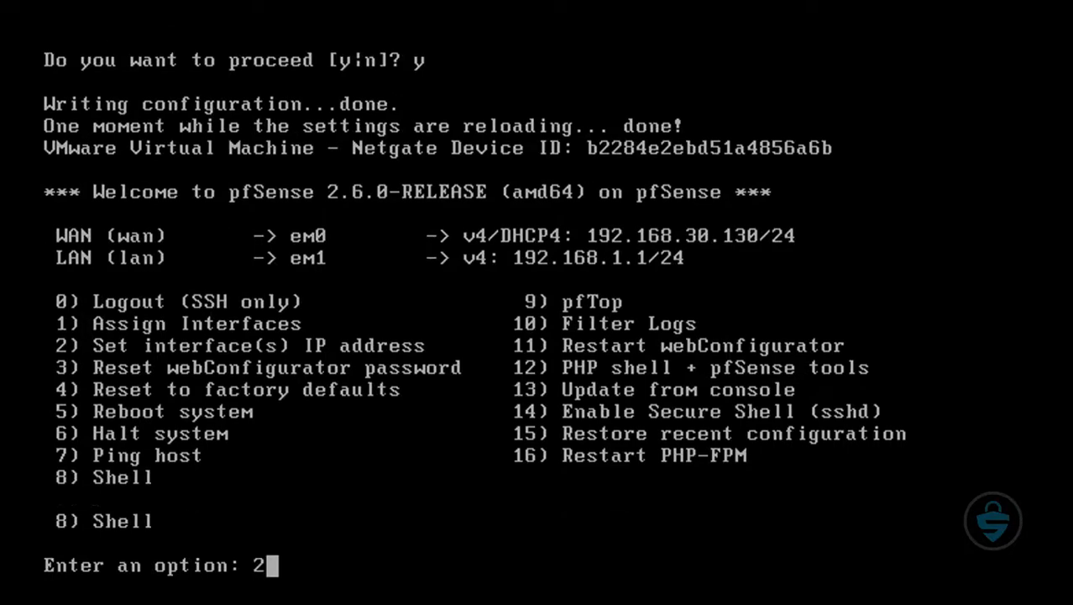
key("Return")
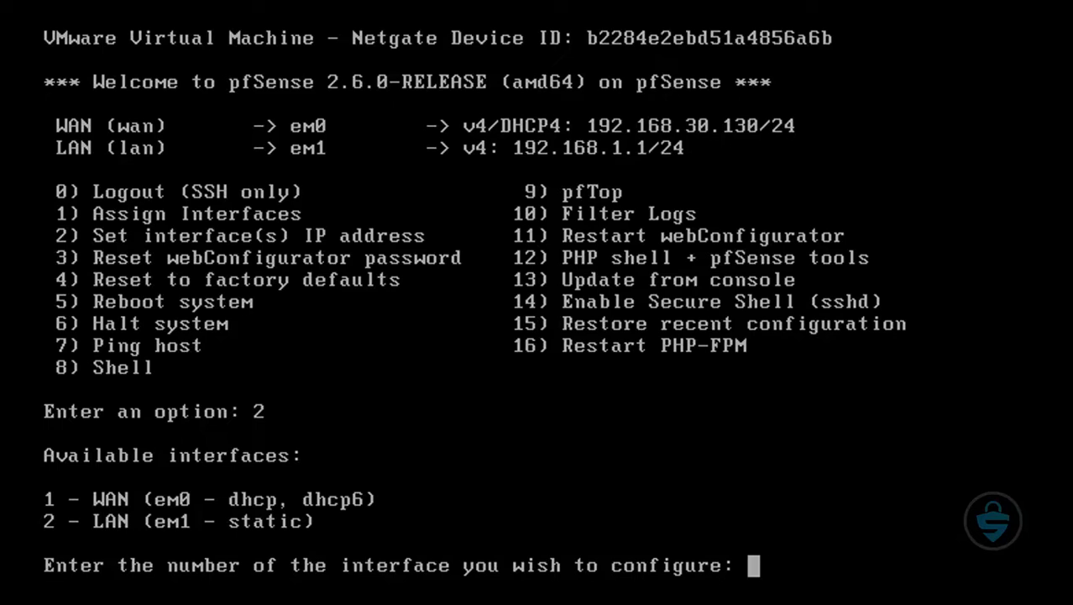
type("2")
key("Return")
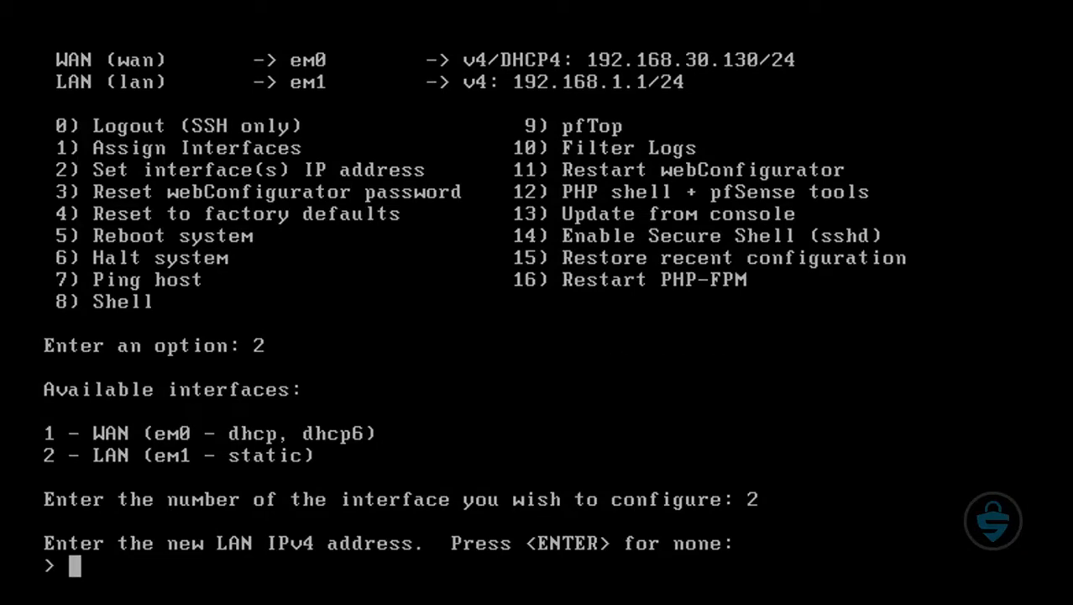
type("192.168.")
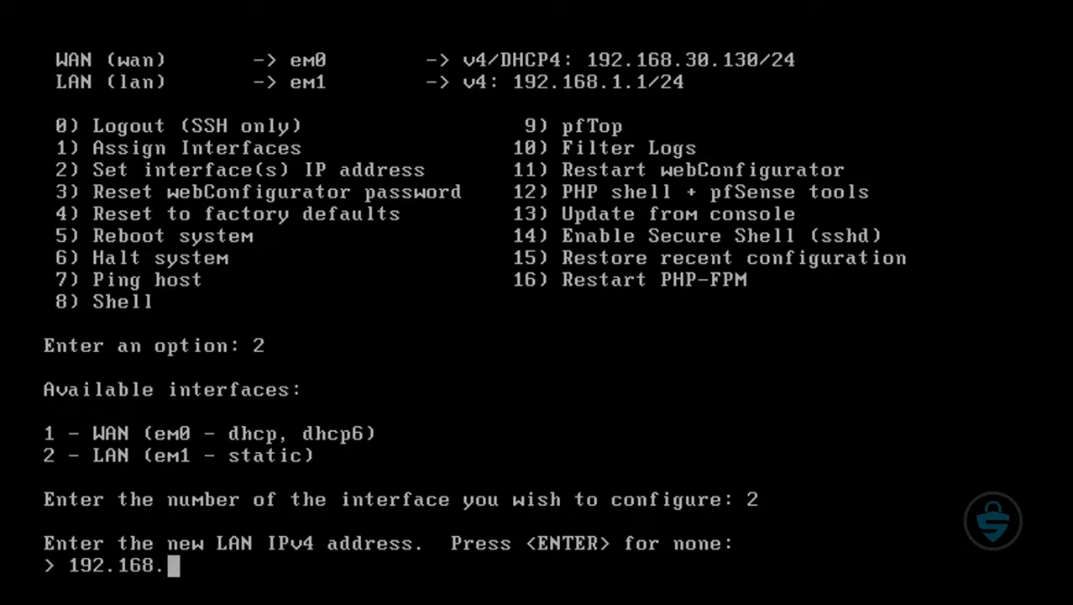
type("0")
type(".1")
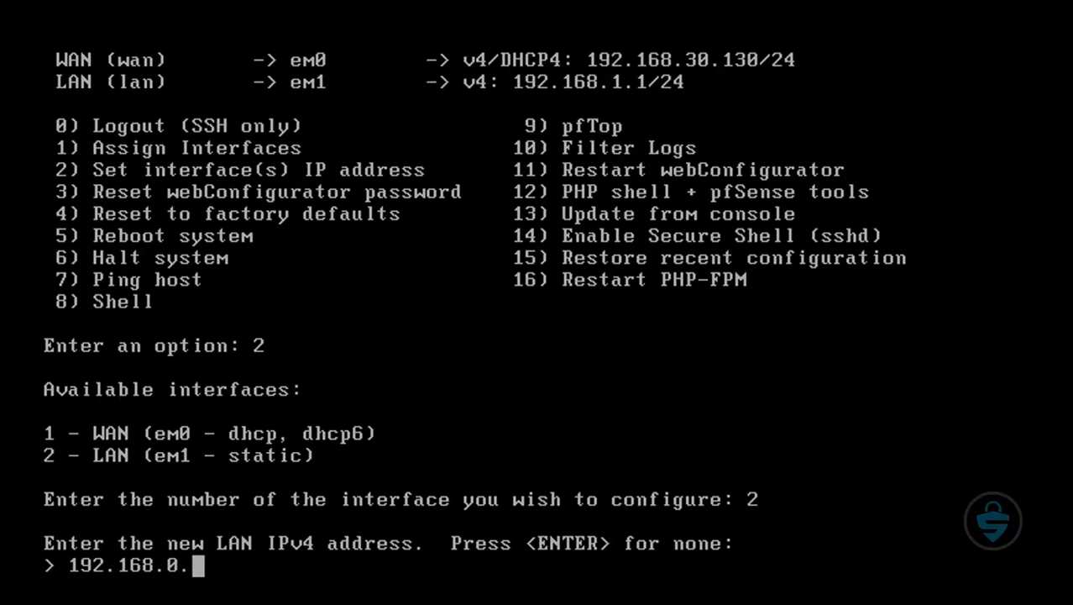
key("BackSpace")
type("254")
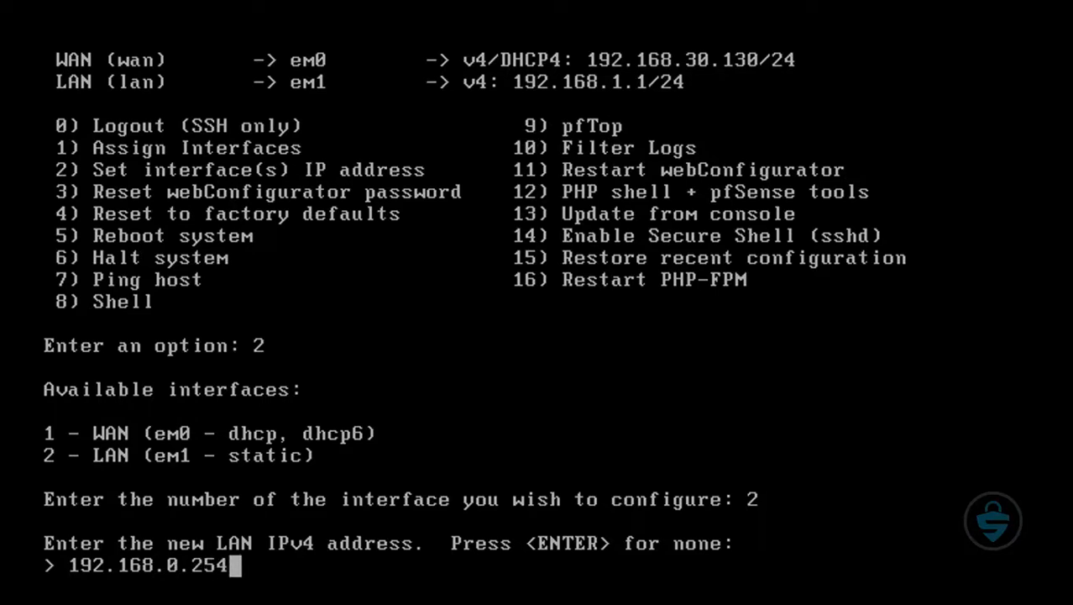
key("Return")
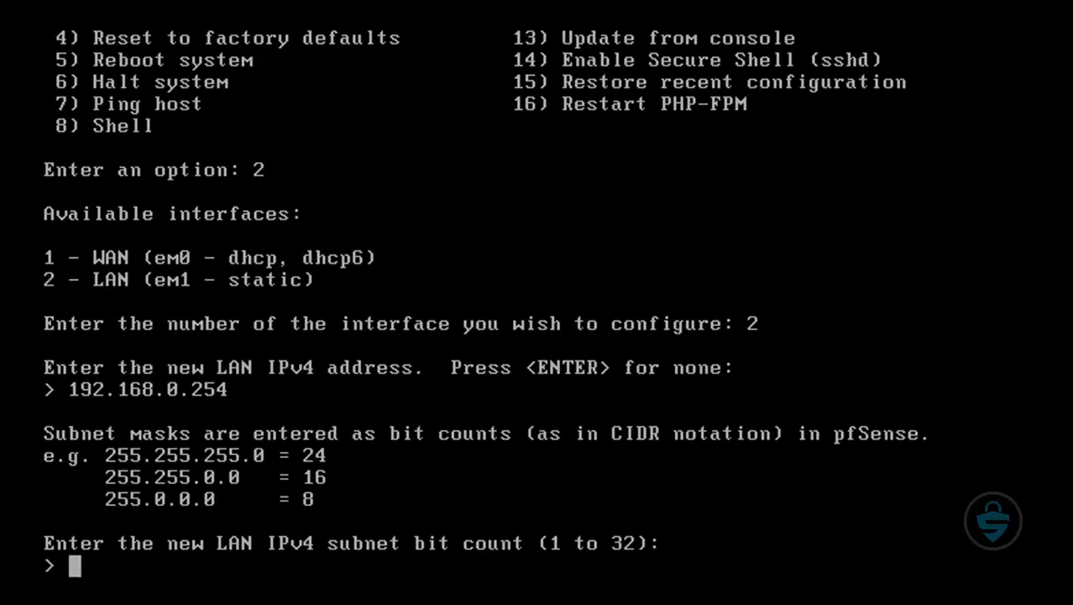
Set the LAN subnet bit count to 24, with no upstream gateway and no IPv6 address.
type("24")
key("Return")
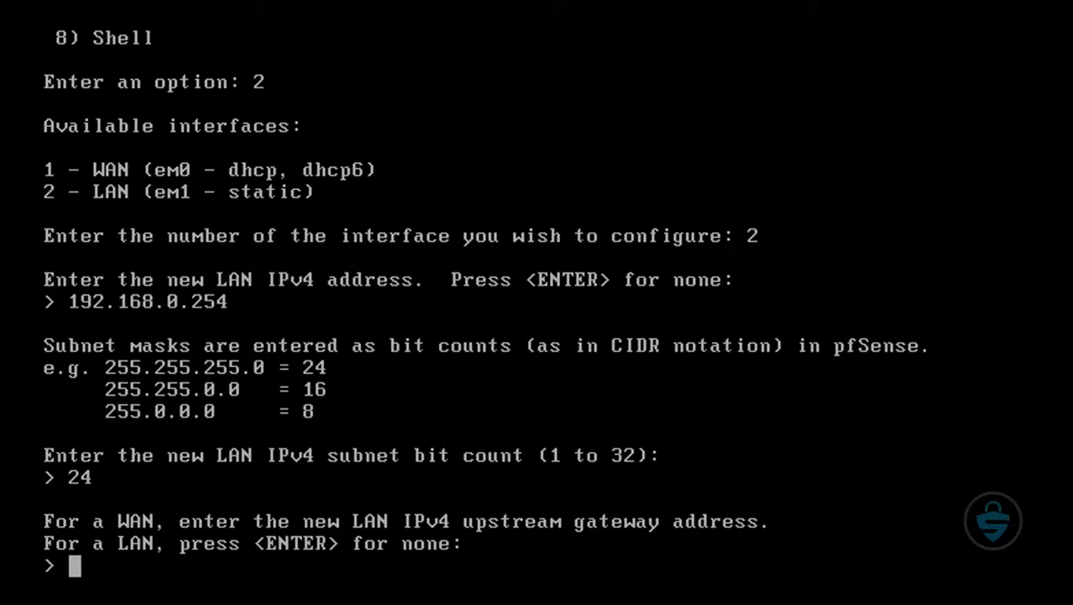
key("Return")
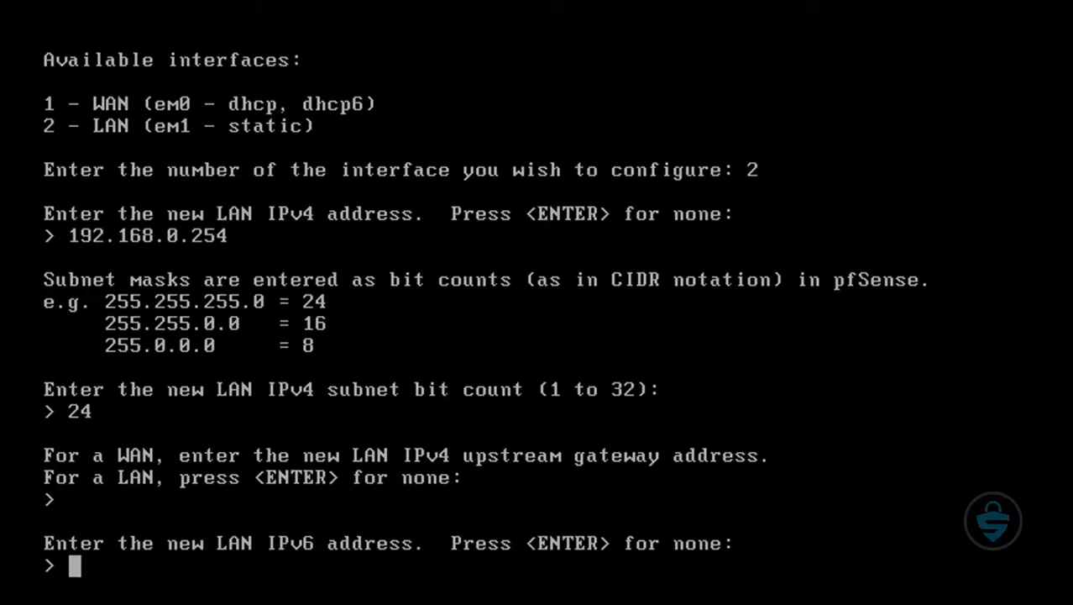
key("Return")
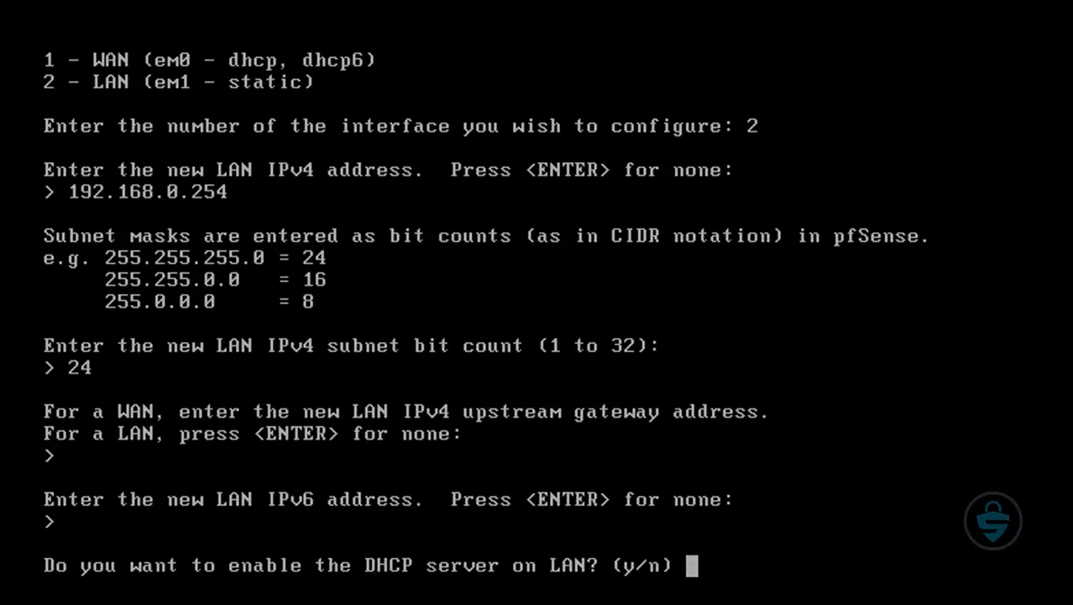
Decline the DHCP server on LAN and revert the webConfigurator protocol to HTTP.
type("n")
key("Return")
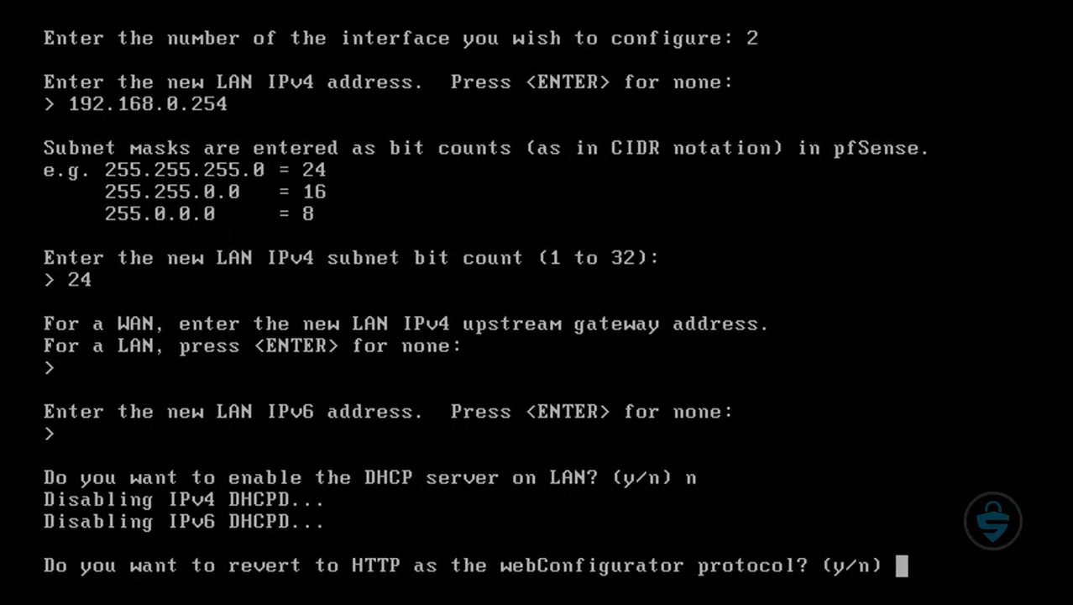
type("y")
key("Return")
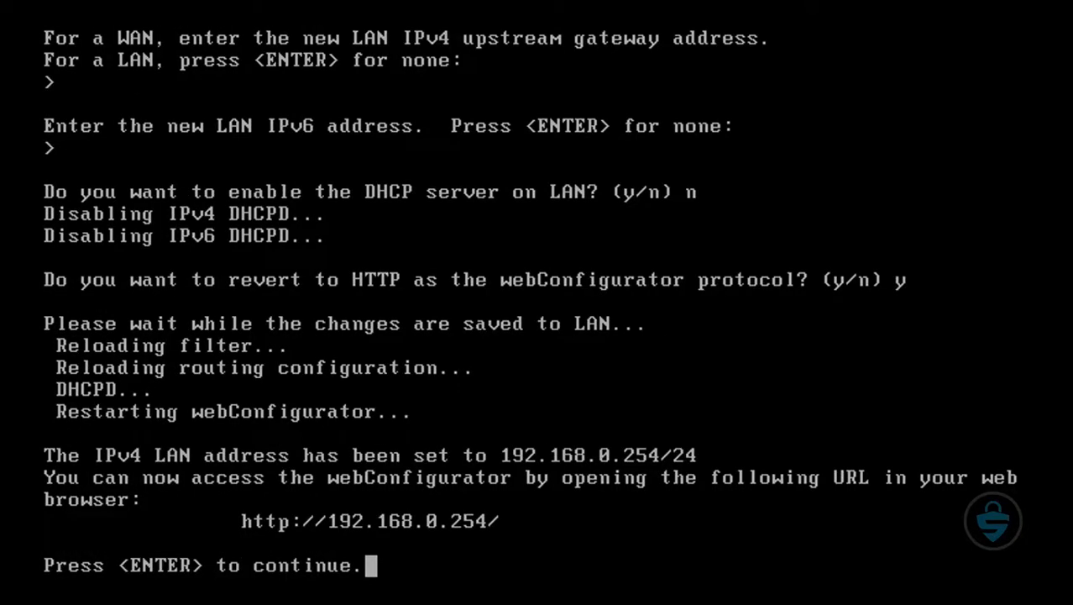
key("Return")
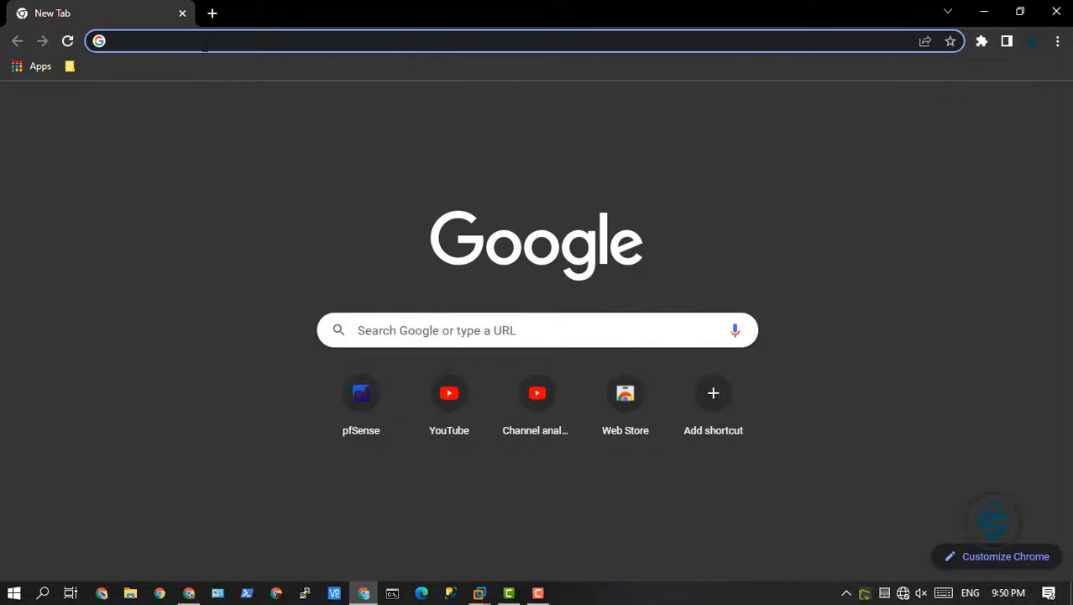
Switch to Chrome, open the pfSense web interface at 192.168.0.254, and close the duplicate login tab.
left_click(204, 46)
type("192")
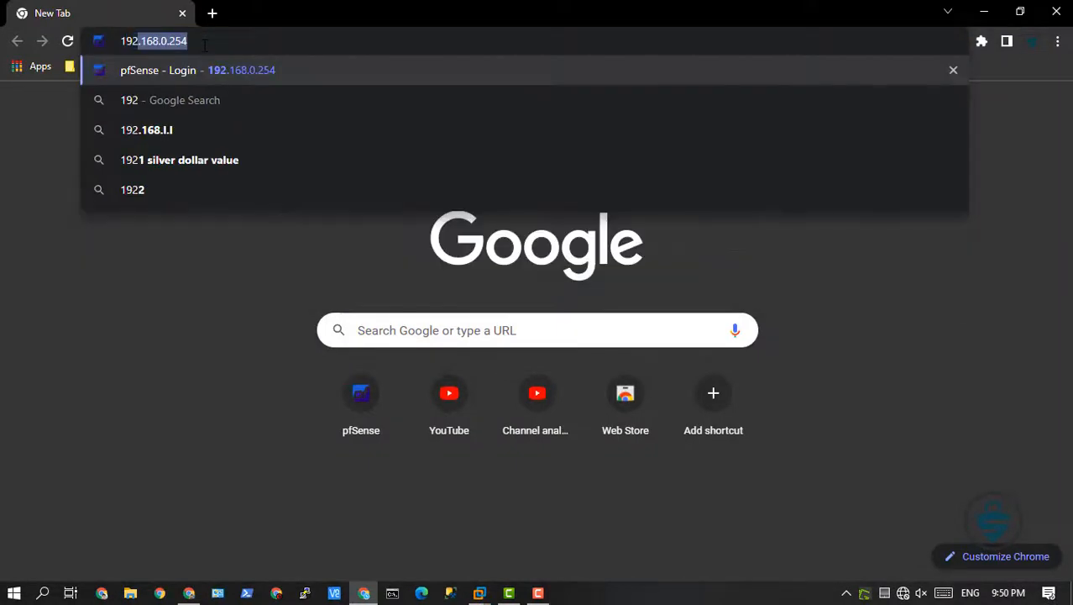
type(".168.0.")
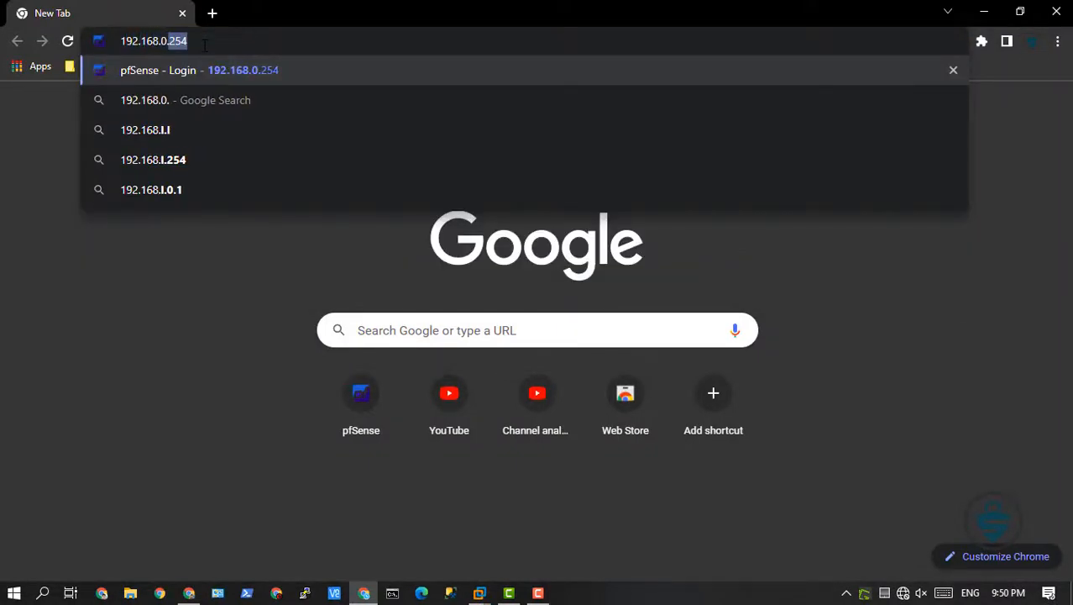
type("254")
key("Return")
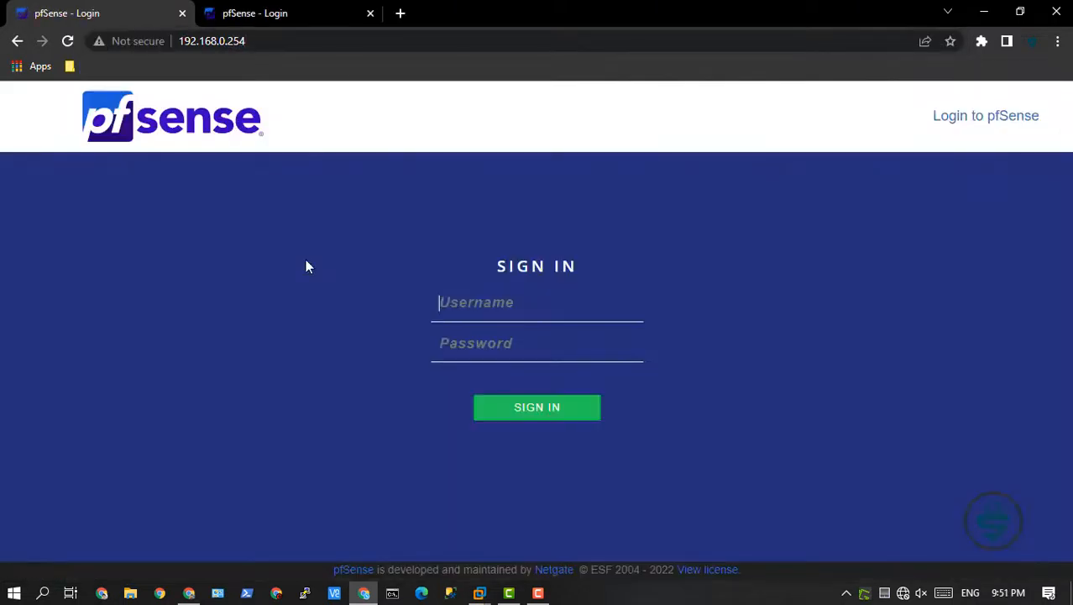
left_click(370, 12)
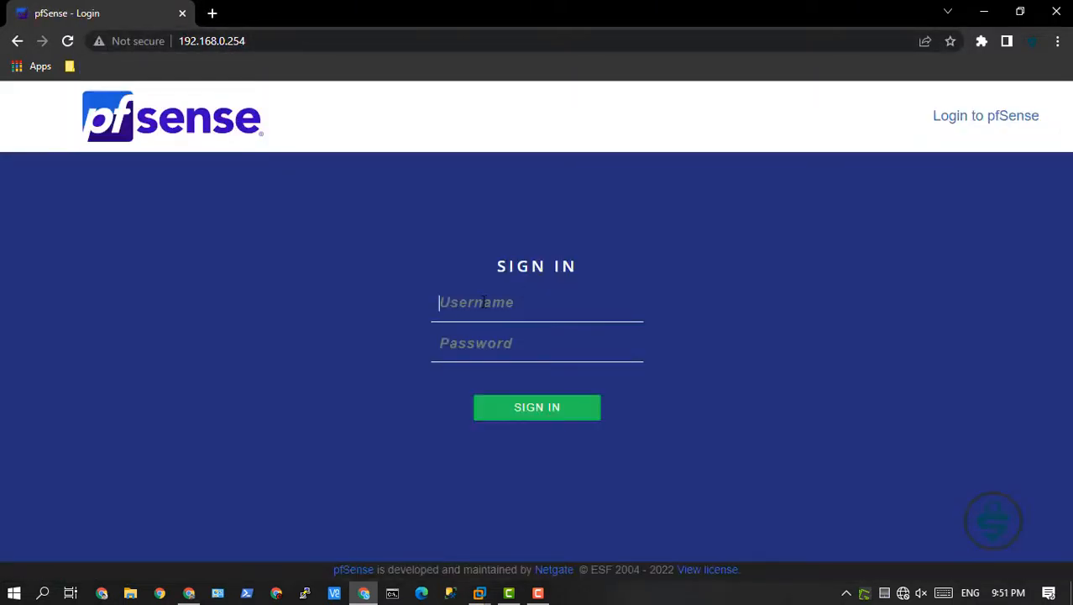
Sign in to pfSense as admin with the account password and never save the password in the browser.
type("admin")
key("Tab")
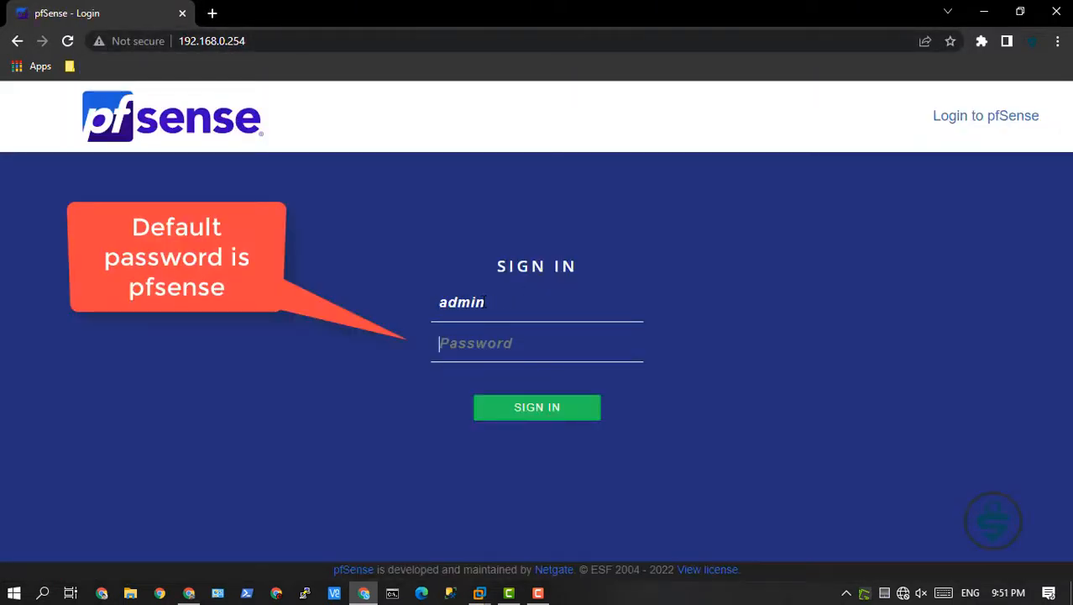
type("pfsense")
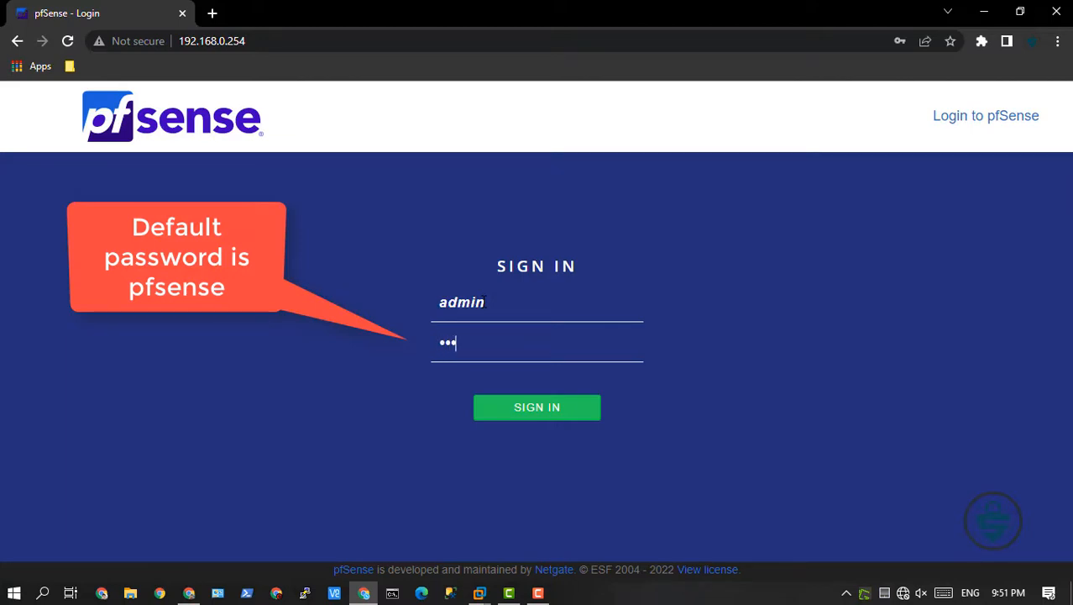
key("Return")
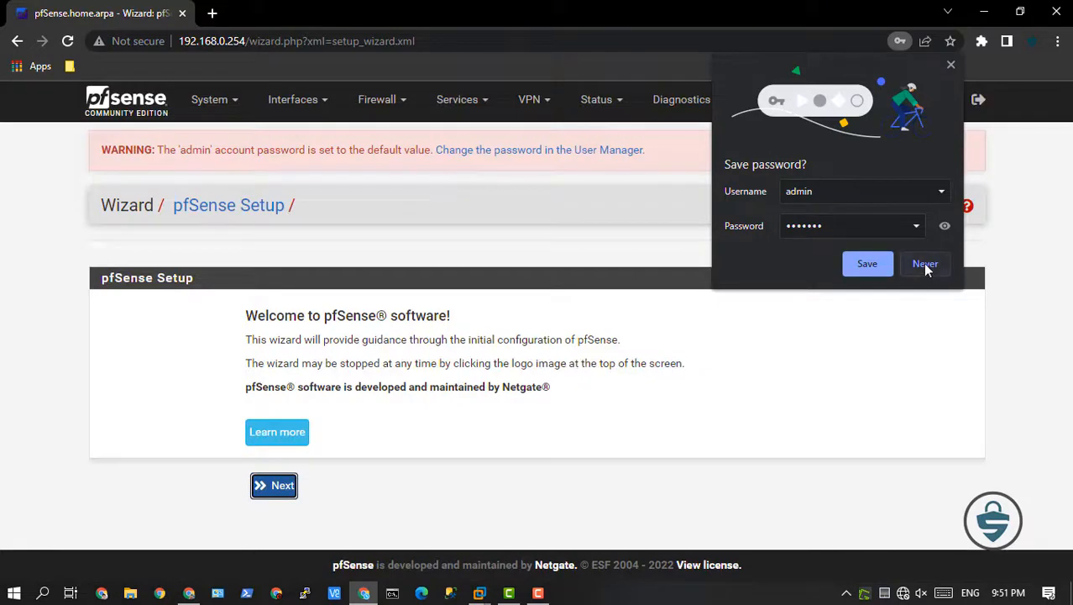
left_click(925, 264)
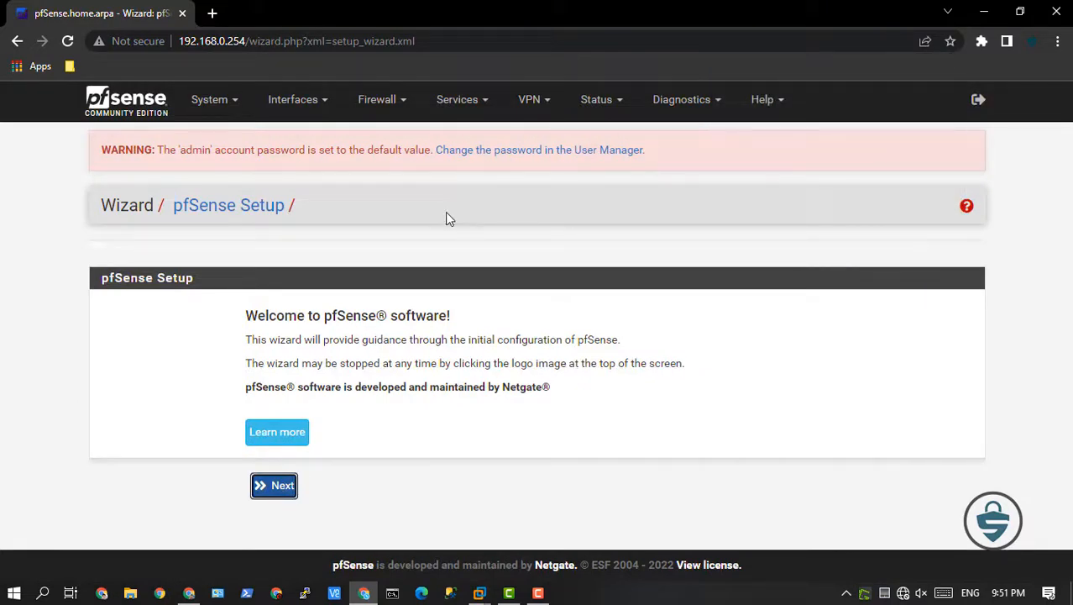
Start the pfSense setup wizard, continue to General Information, and keep the default hostname and domain.
left_click(283, 494)
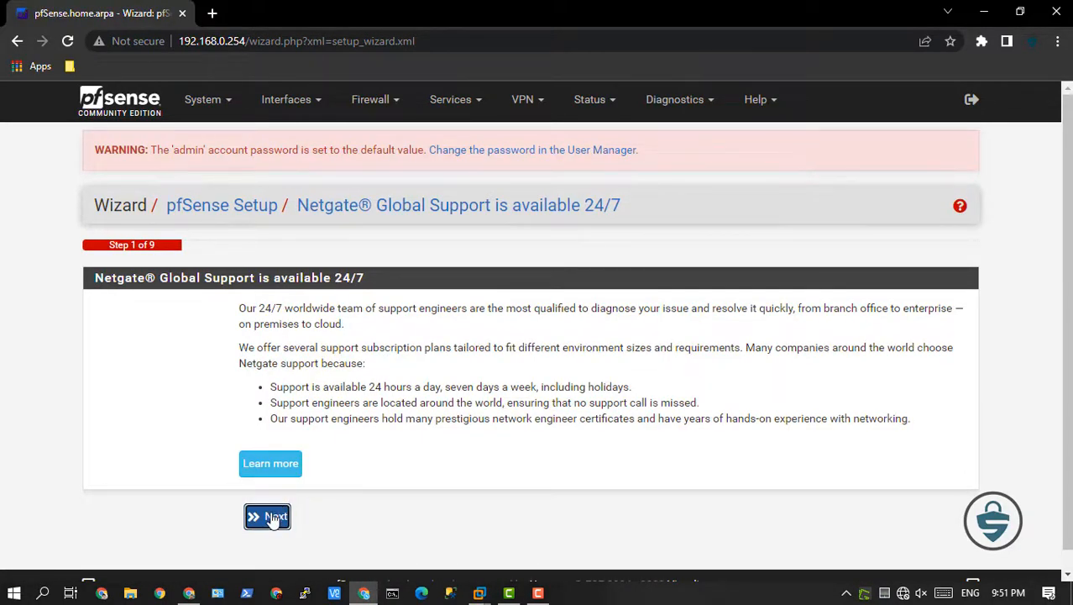
left_click(270, 518)
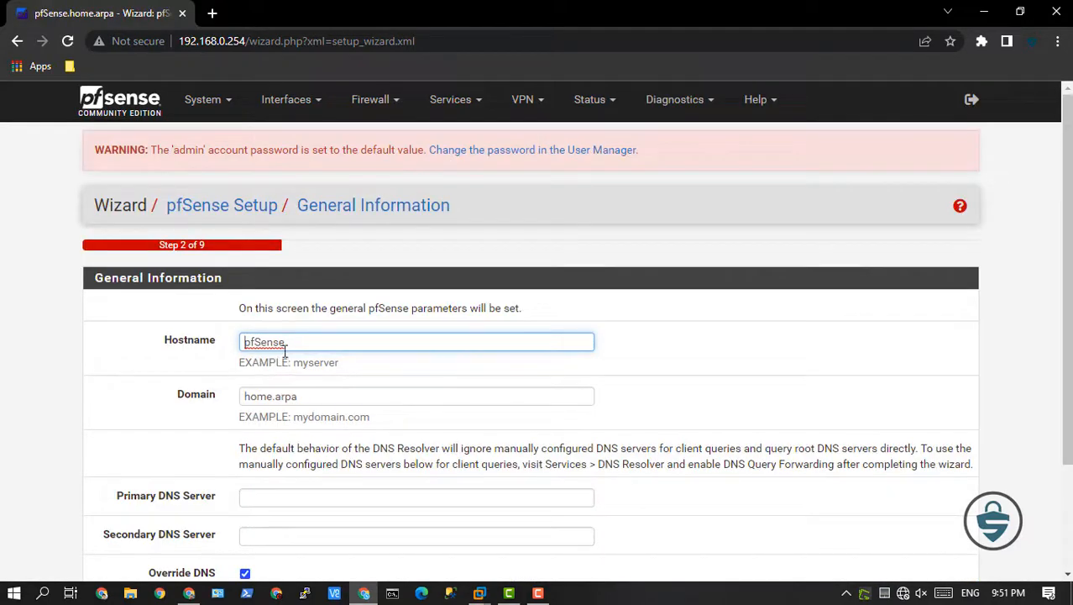
double_click(294, 344)
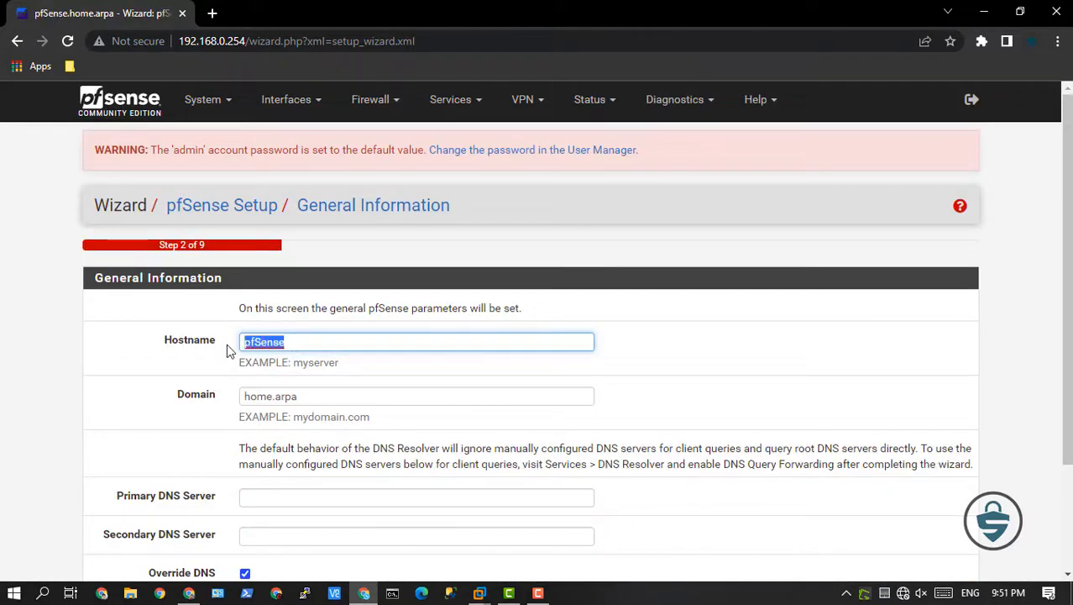
left_click(300, 345)
scroll(300, 344, "down", 1)
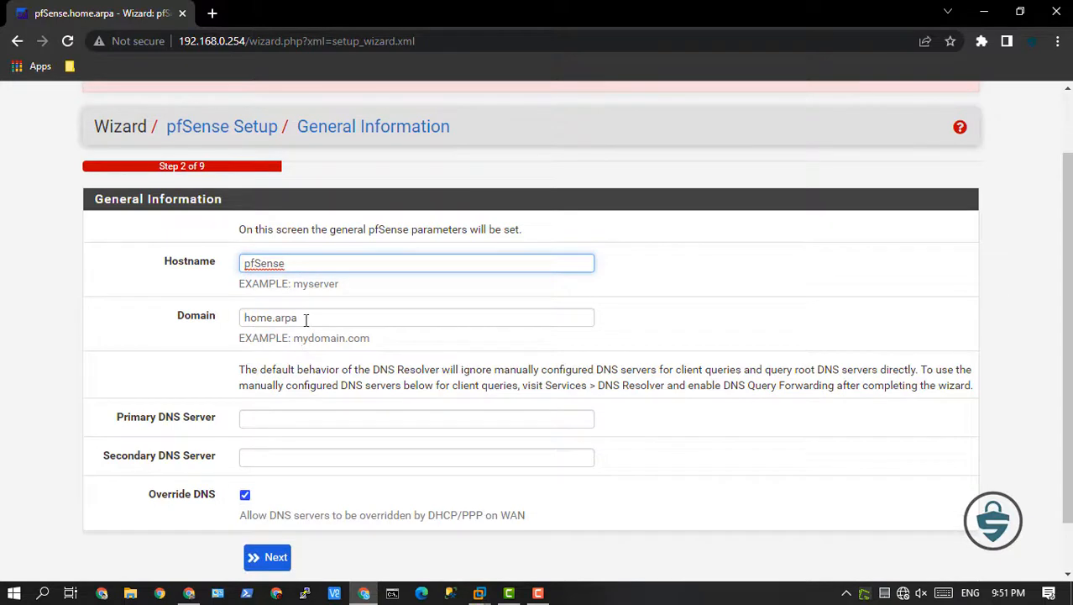
double_click(306, 319)
left_click(304, 319)
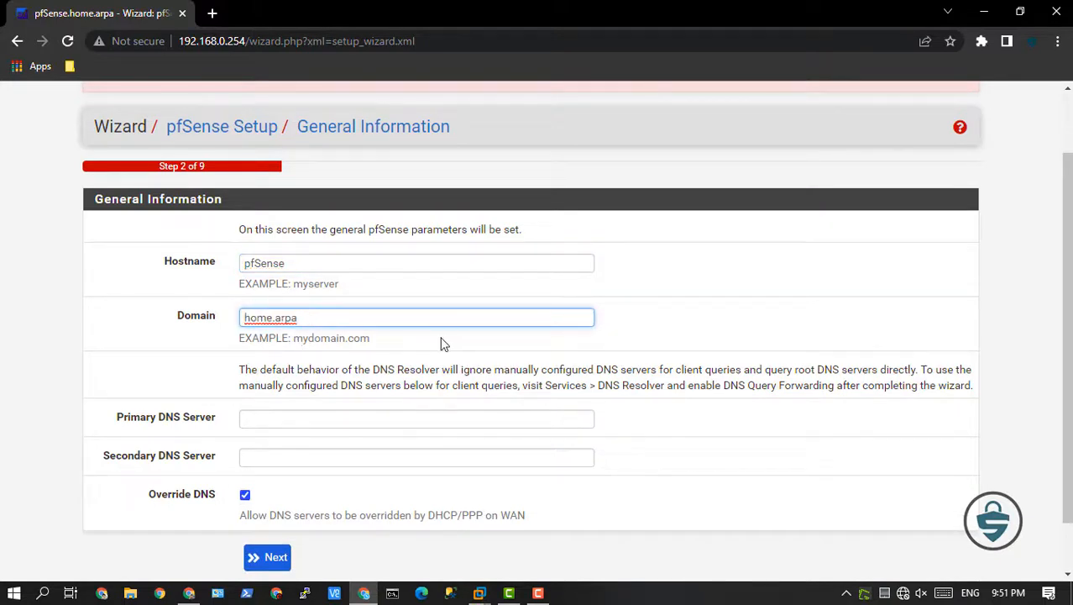
Set the primary DNS server to 8.8.8.8 and the secondary to 8.8.4.4, and continue the wizard.
scroll(442, 344, "down", 1)
left_click(281, 359)
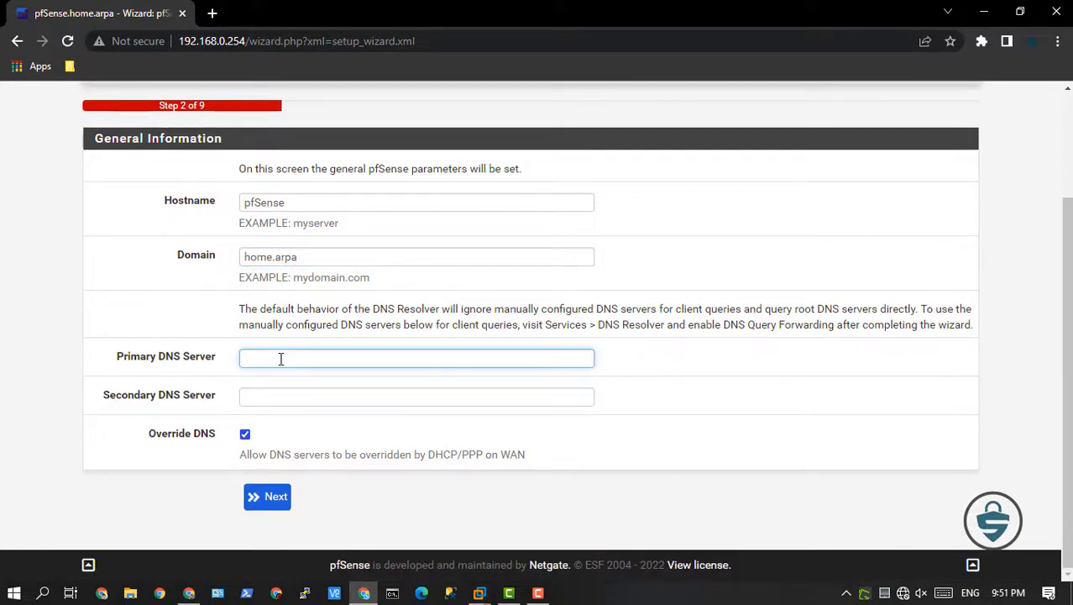
type("8.8.8.8")
left_click(276, 397)
type("8.8.")
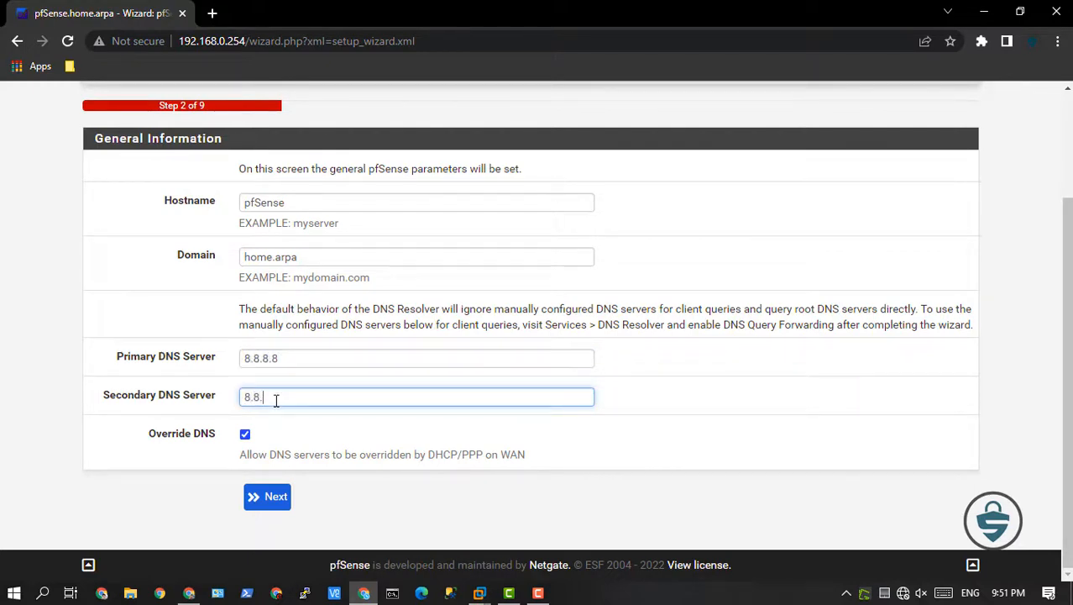
type("4.4")
left_click(277, 500)
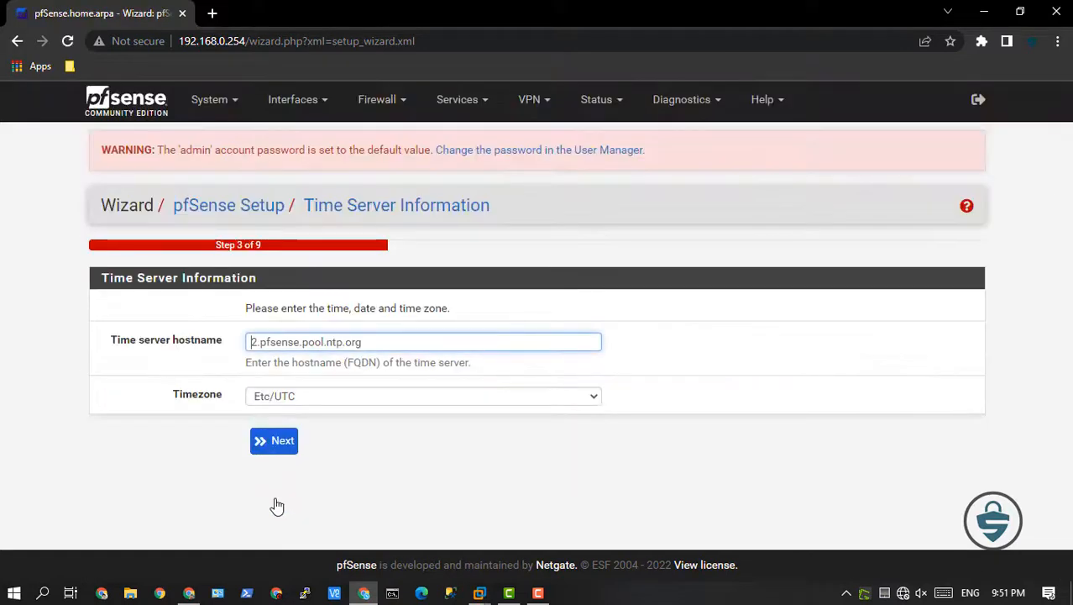
Set the timezone to Asia/Colombo, keep the default time server, and continue to the WAN interface configuration.
left_click(586, 398)
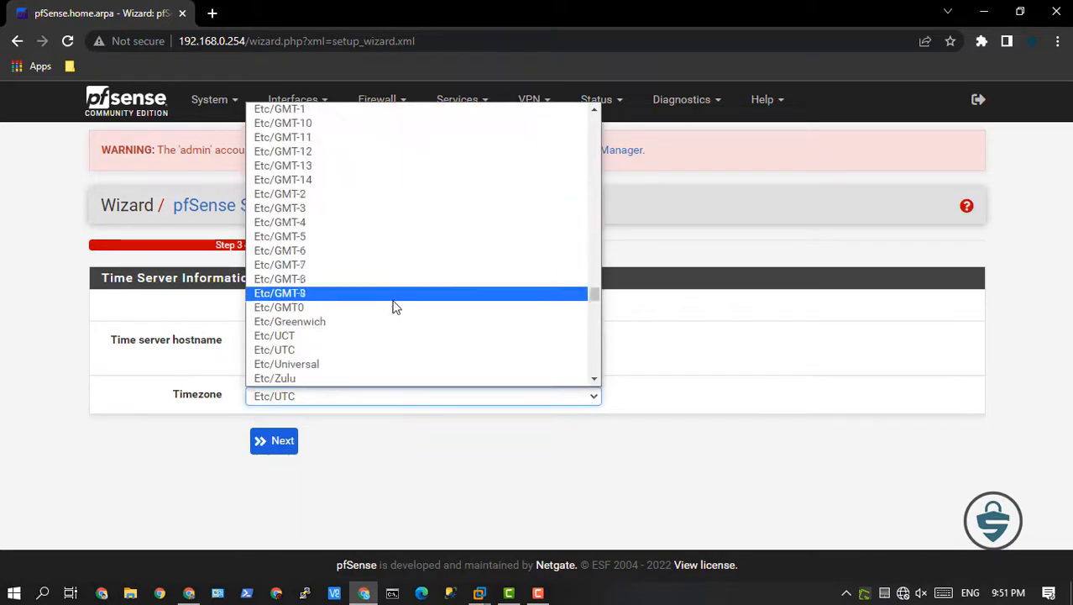
scroll(399, 319, "down", 15)
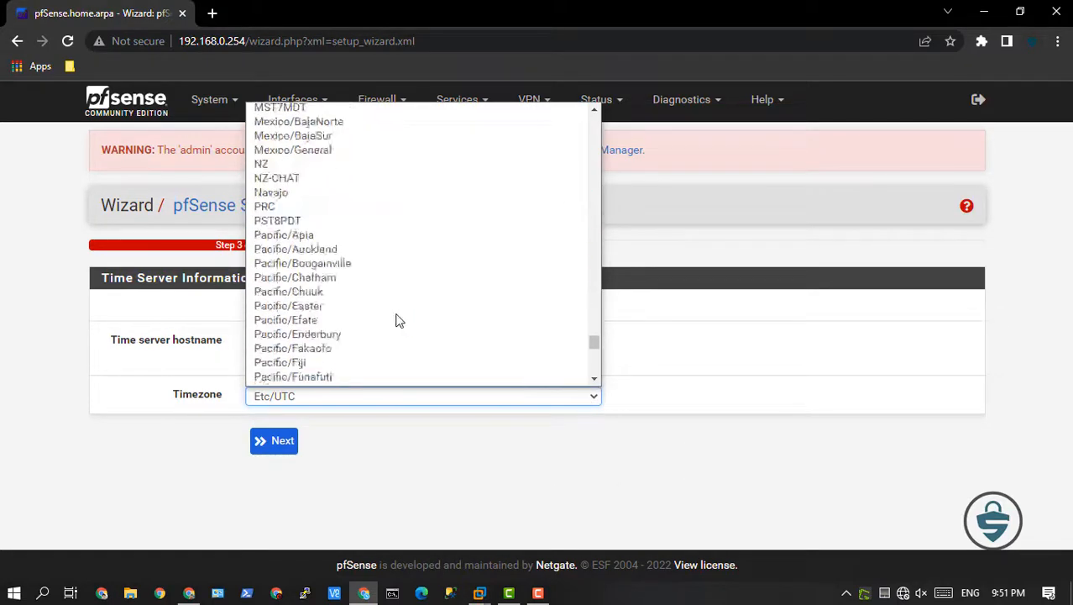
scroll(399, 320, "up", 20)
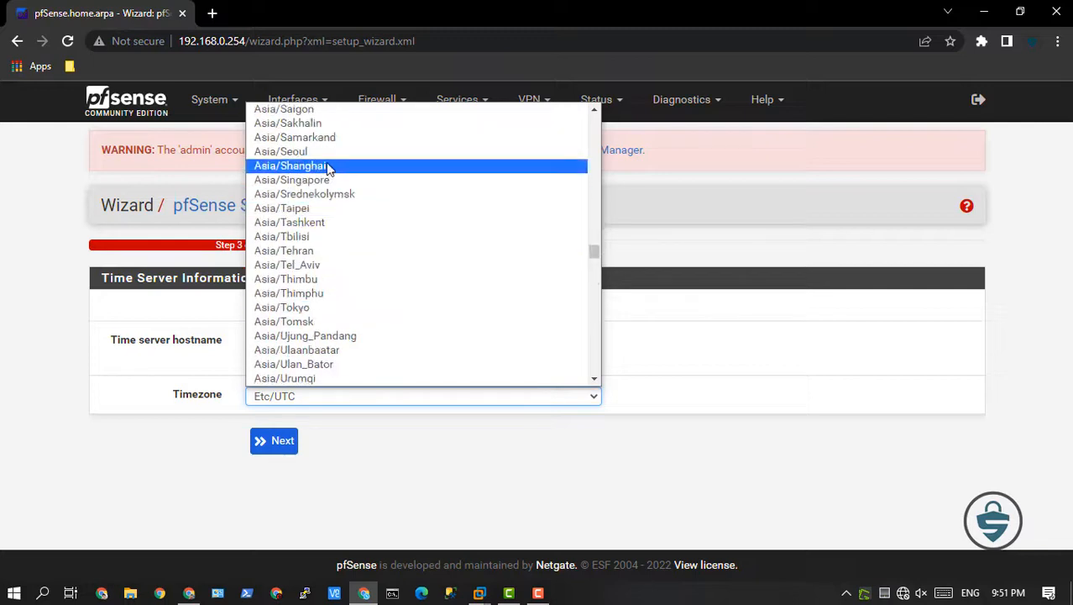
scroll(342, 321, "up", 4)
scroll(342, 327, "up", 15)
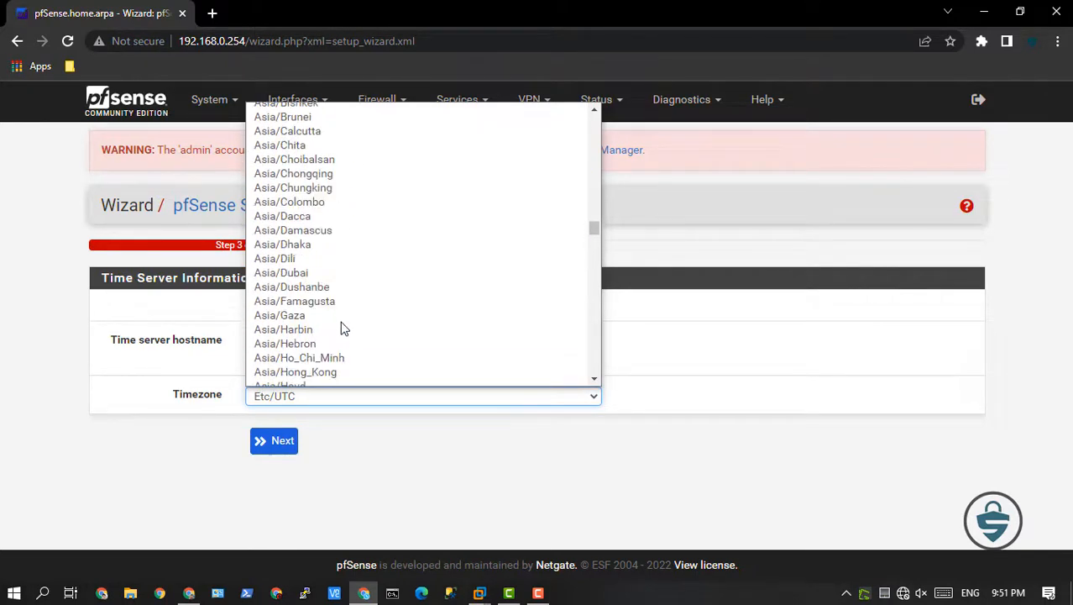
left_click(334, 202)
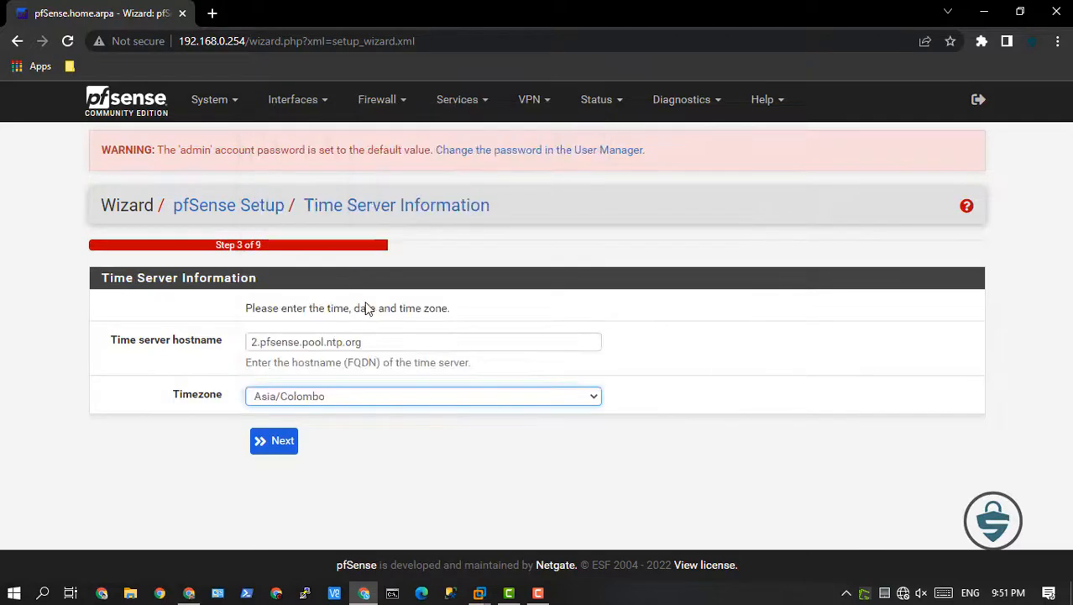
left_click(285, 450)
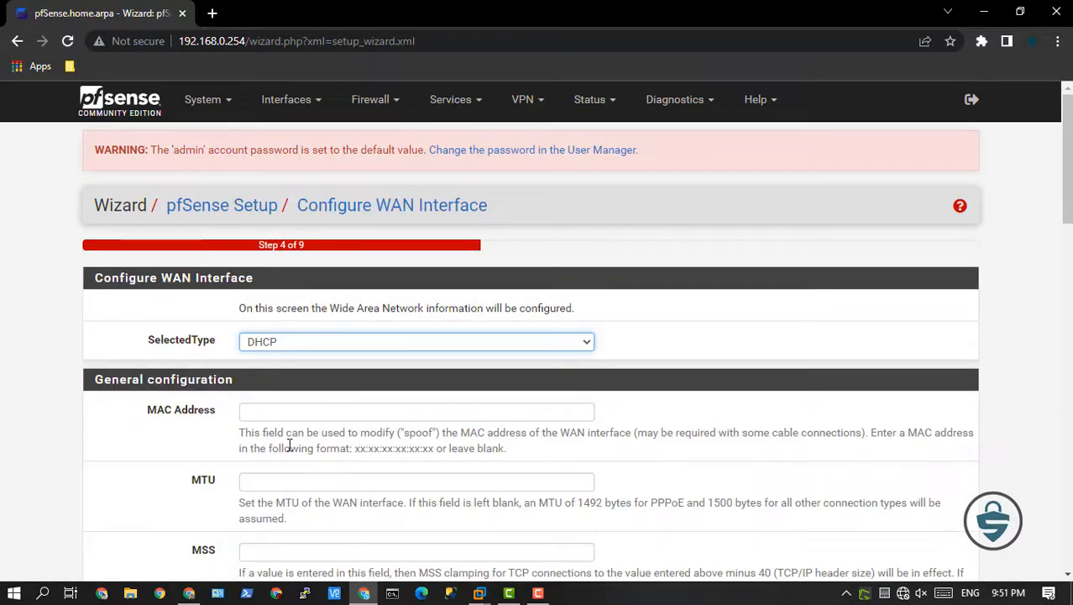
Keep the WAN interface on DHCP with private and bogon networks blocked, and continue to the LAN interface configuration.
scroll(353, 419, "down", 6)
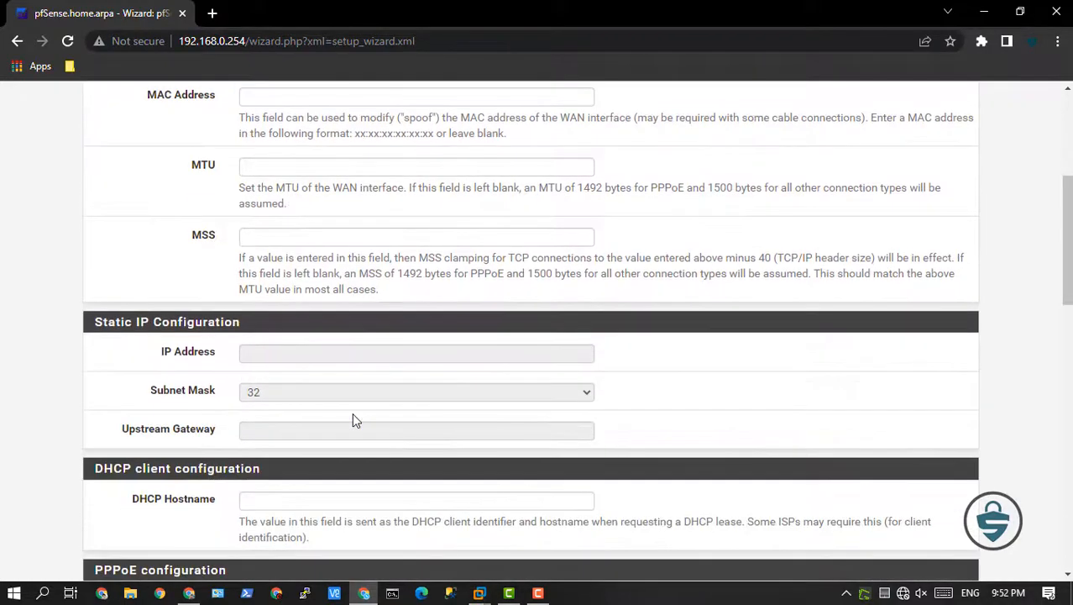
scroll(354, 419, "down", 10)
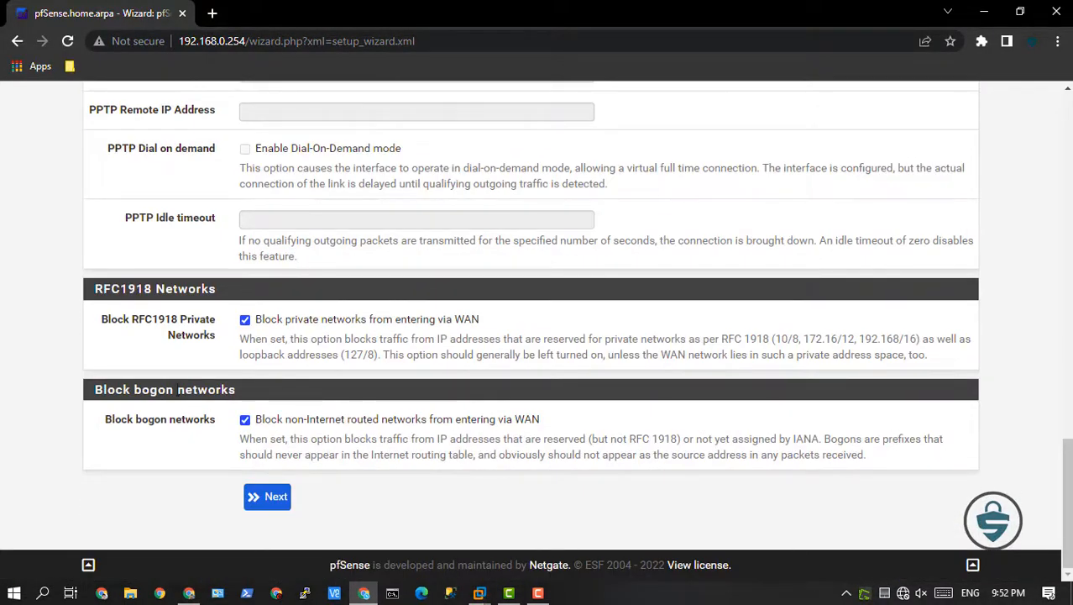
left_click(272, 502)
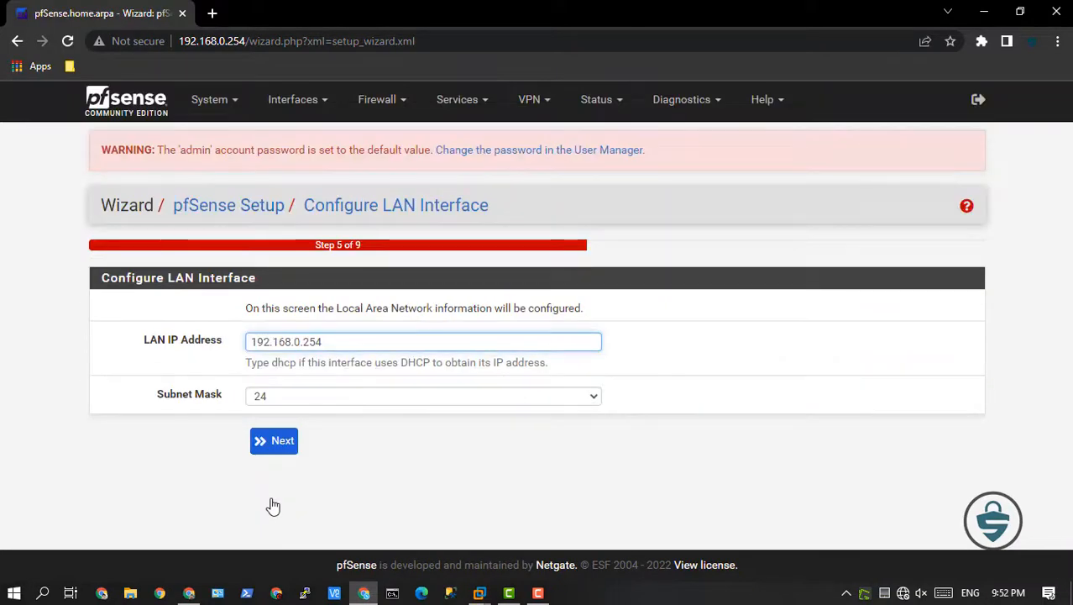
Keep the LAN IP address 192.168.0.254 with subnet mask 24, and continue to the admin password setup.
left_click_drag(260, 341, 386, 341)
left_click(386, 341)
left_click(284, 442)
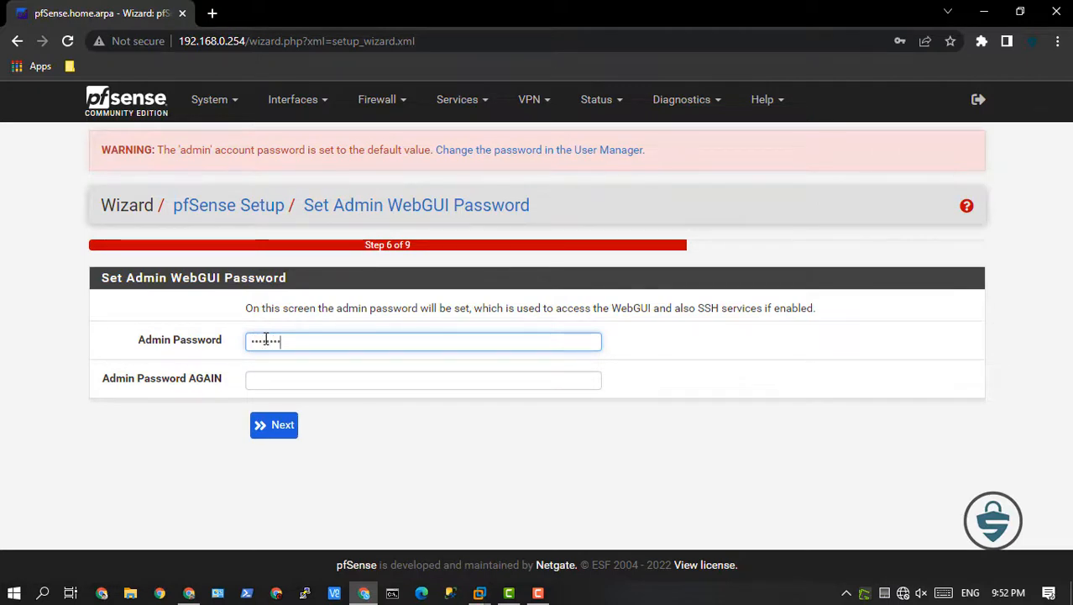
Enter and repeat the new admin WebGUI password, continue, and reload pfSense with the new changes.
key("Tab")
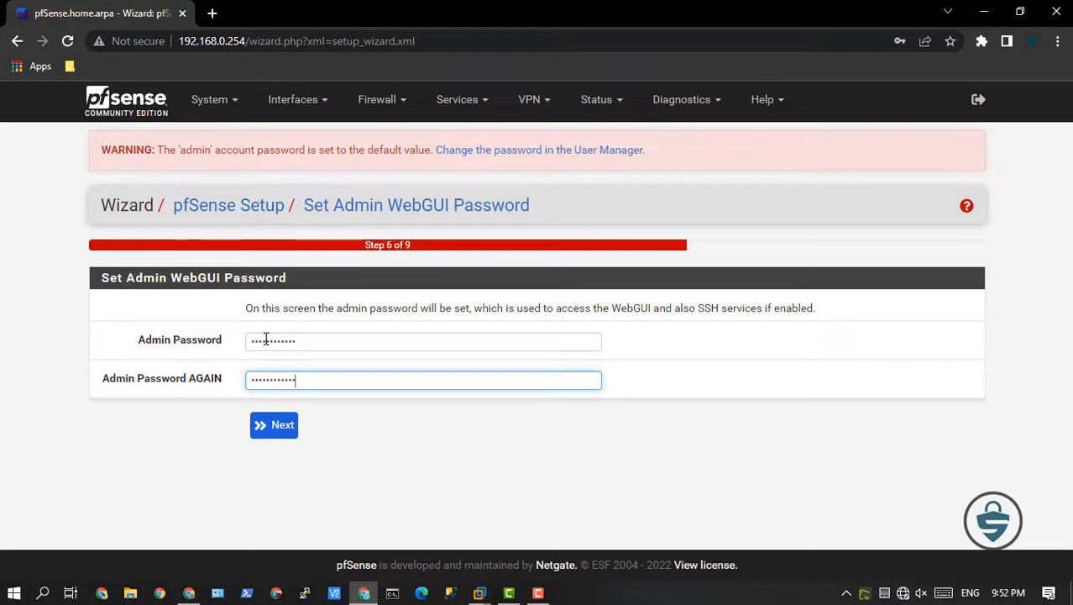
left_click(279, 426)
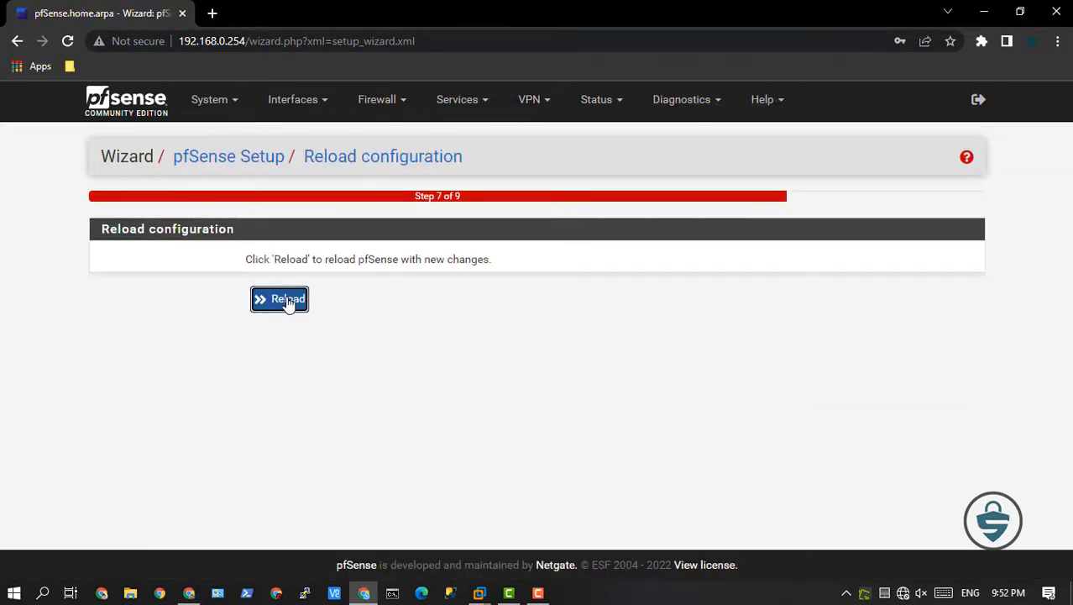
left_click(288, 302)
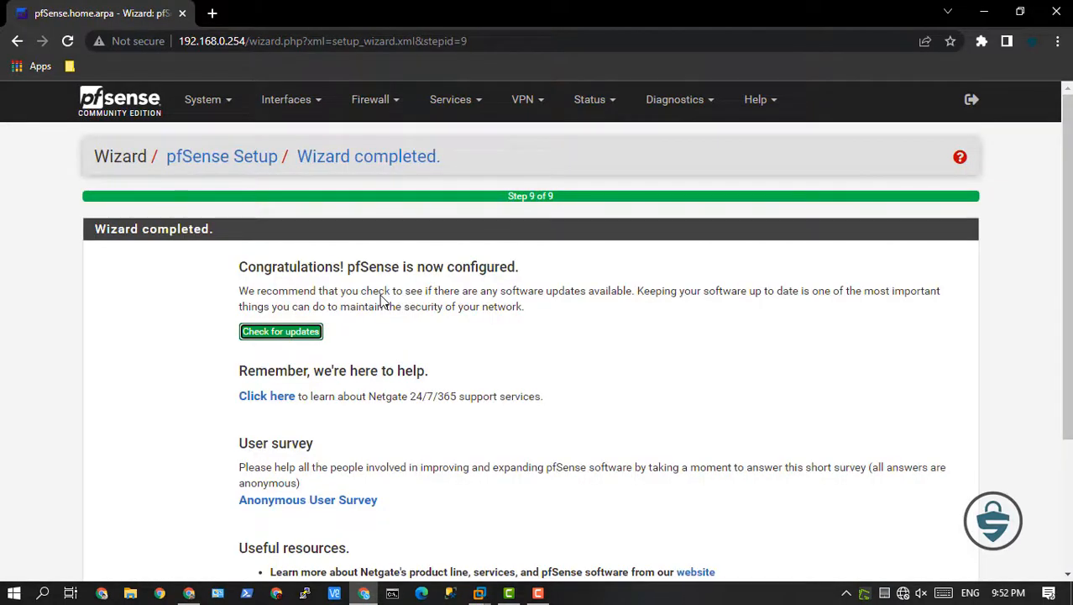
Finish the setup wizard, accept the copyright and trademark notices, and dismiss the user survey request.
scroll(381, 301, "down", 3)
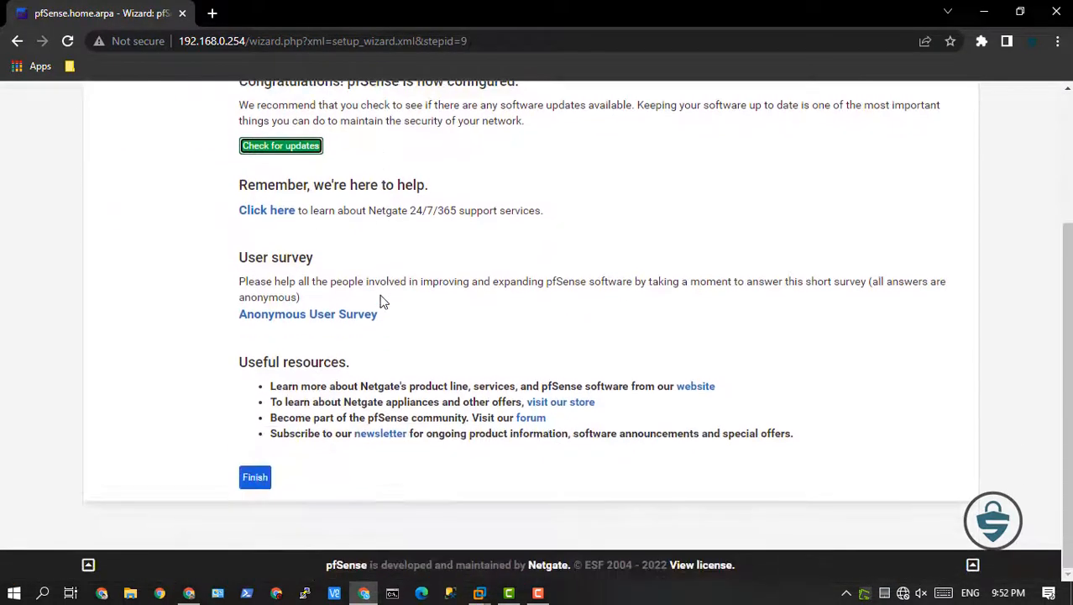
left_click(257, 478)
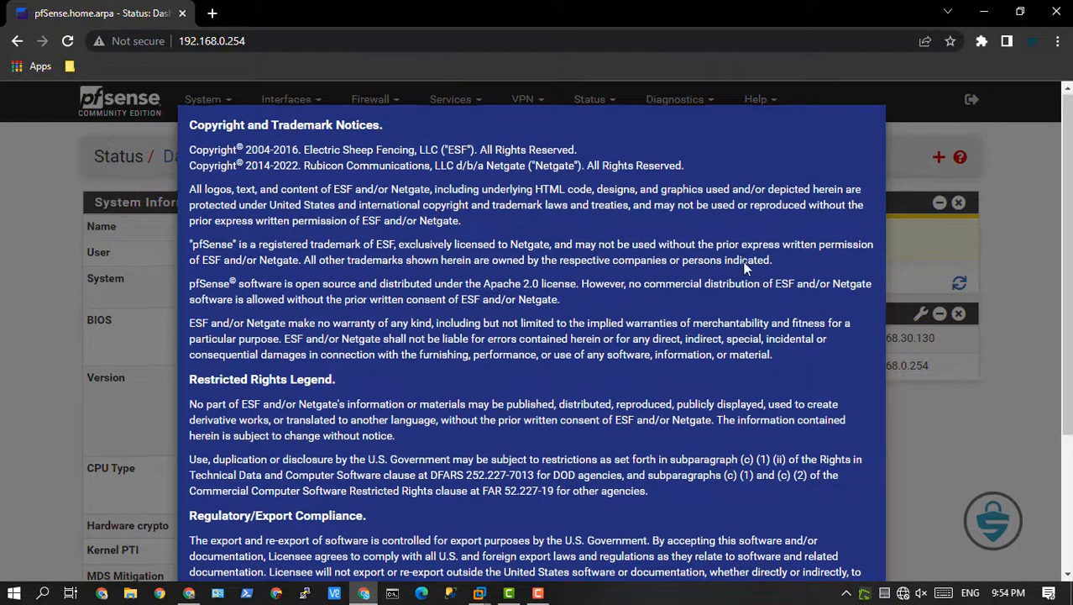
scroll(744, 267, "down", 3)
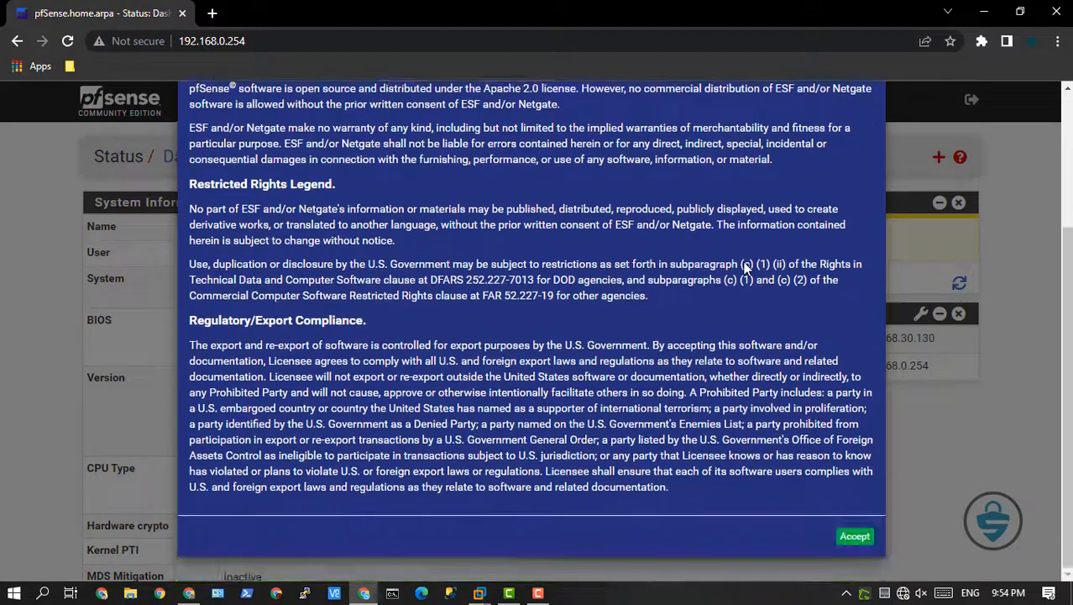
left_click(853, 542)
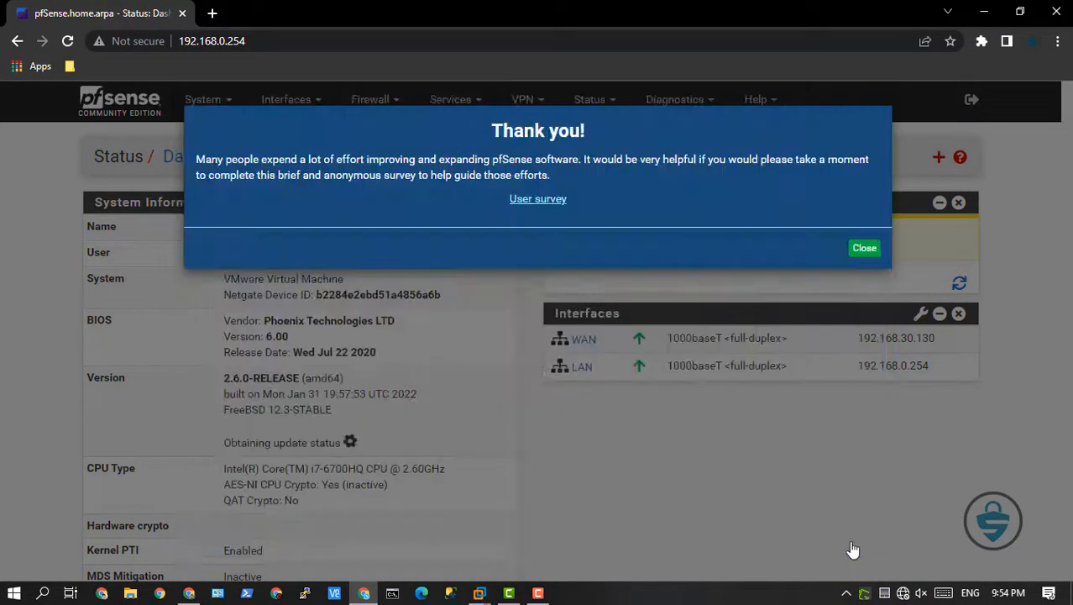
left_click(865, 251)
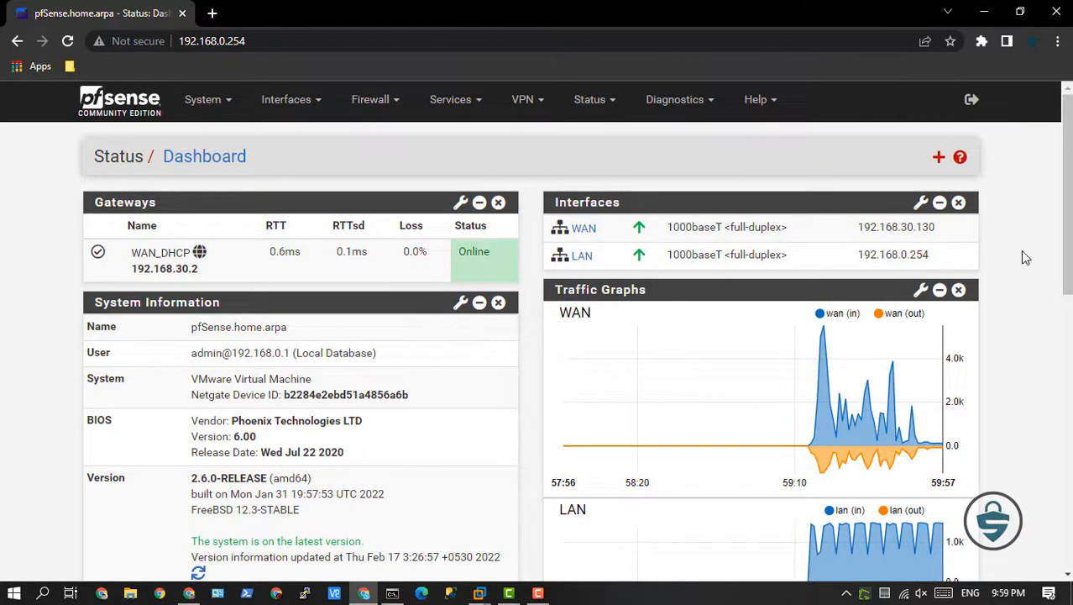
Review the dashboard's traffic graphs, system information, DNS servers, resource usage and disk usage.
scroll(1024, 294, "down", 2)
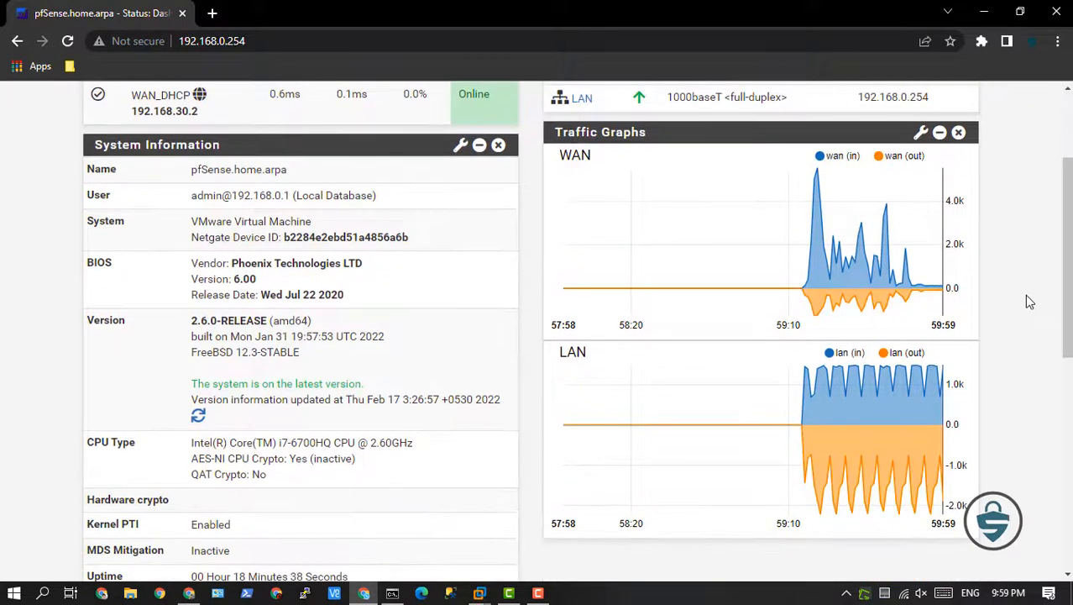
scroll(1026, 296, "down", 1)
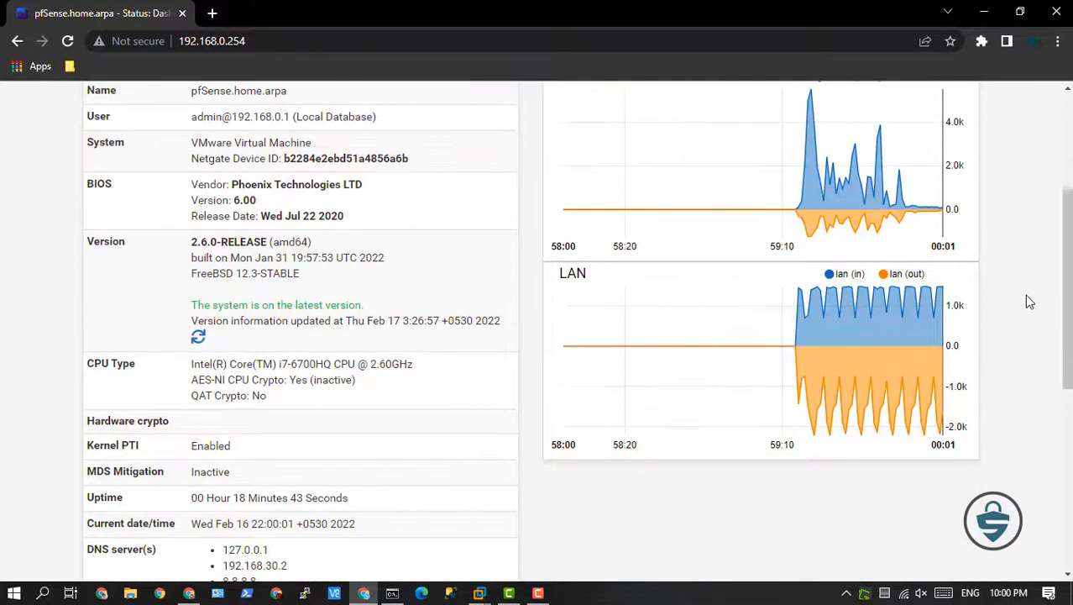
scroll(1030, 301, "down", 6)
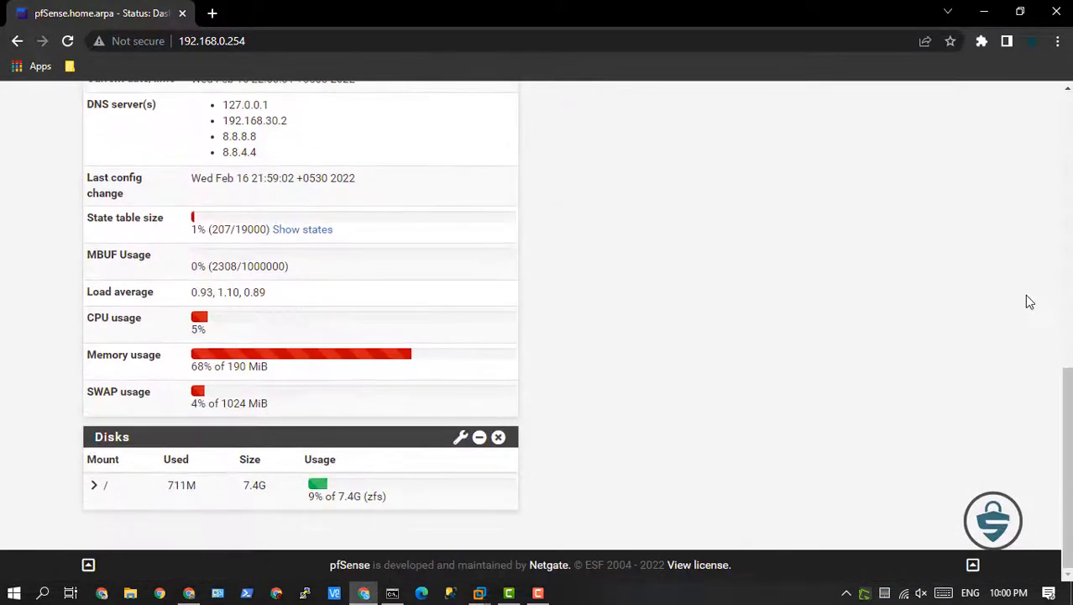
scroll(1029, 300, "up", 9)
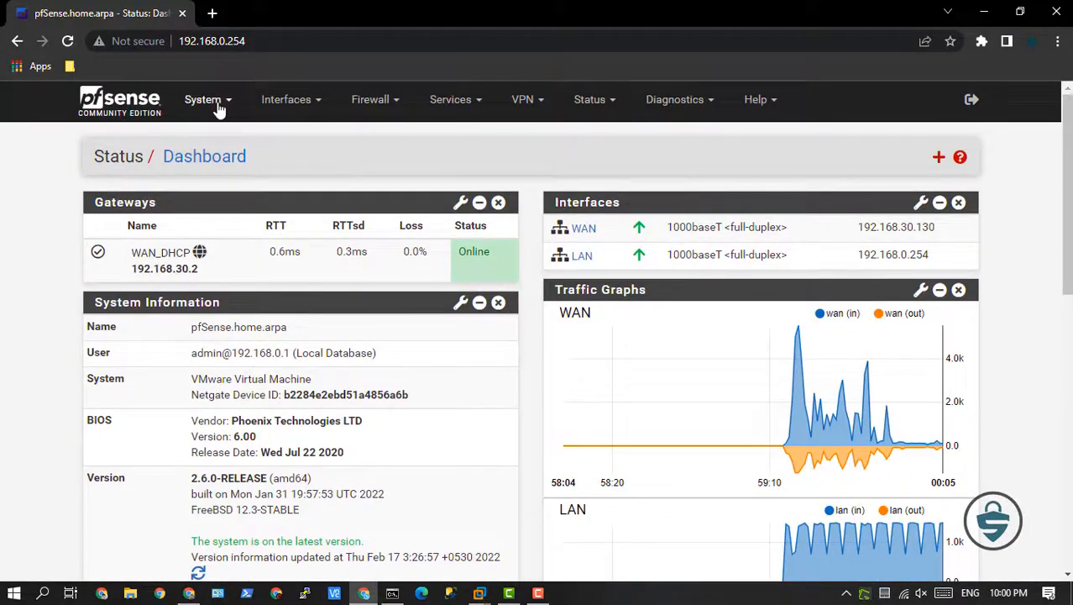
Look through the features offered under System, Interfaces, Firewall, Services, VPN, Status, Diagnostics and Help.
left_click(217, 105)
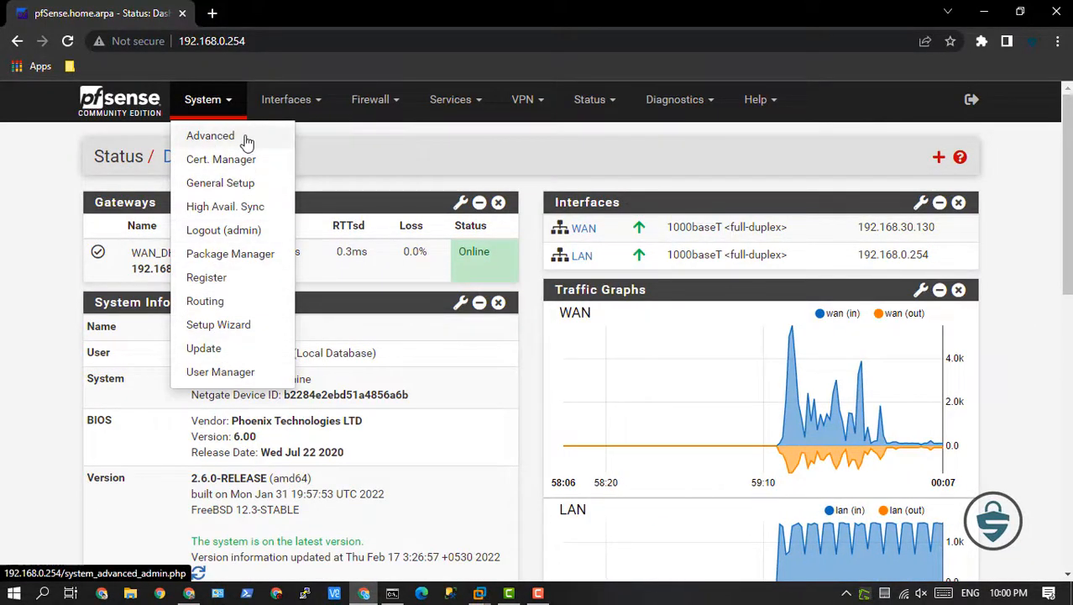
left_click(296, 104)
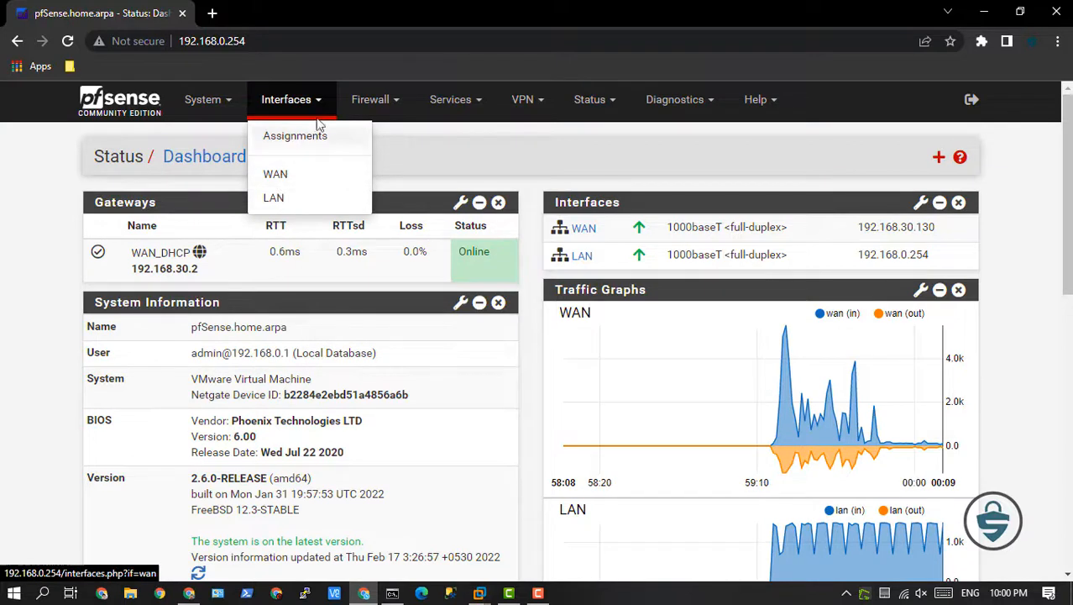
left_click(374, 101)
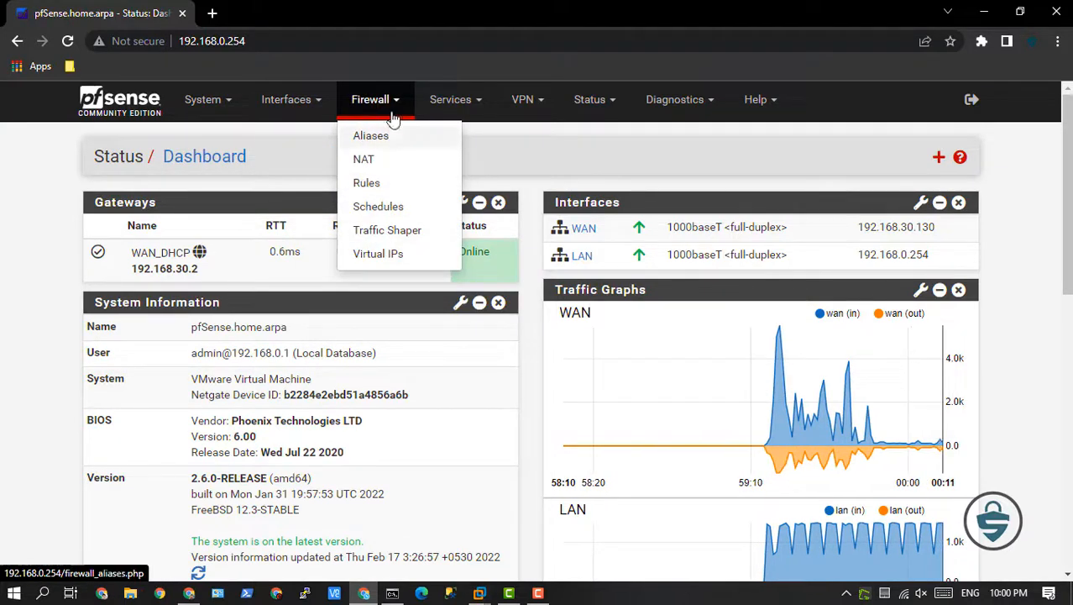
left_click(450, 100)
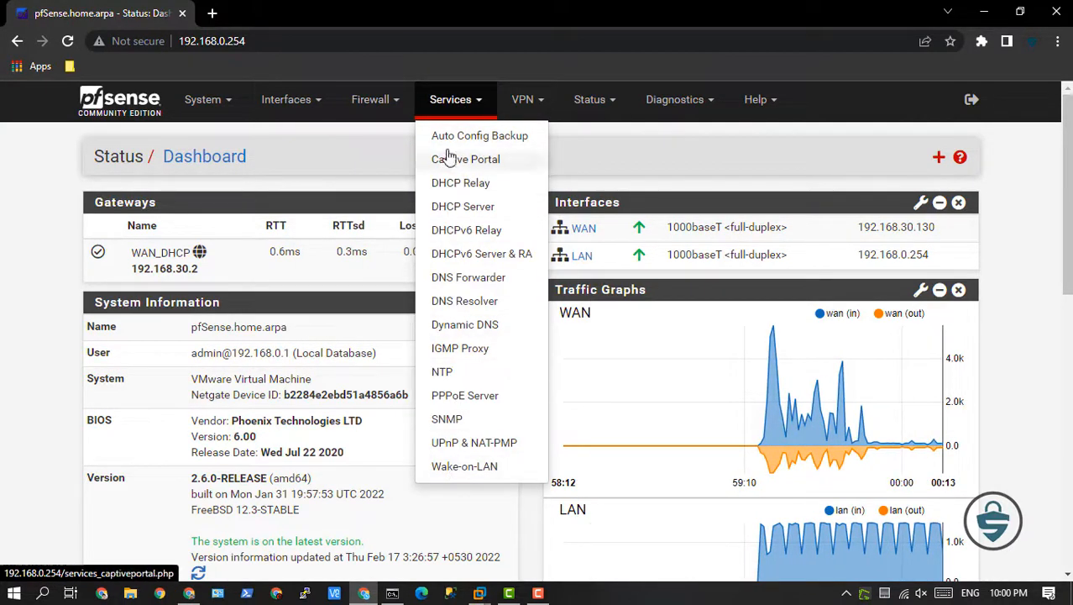
left_click(526, 102)
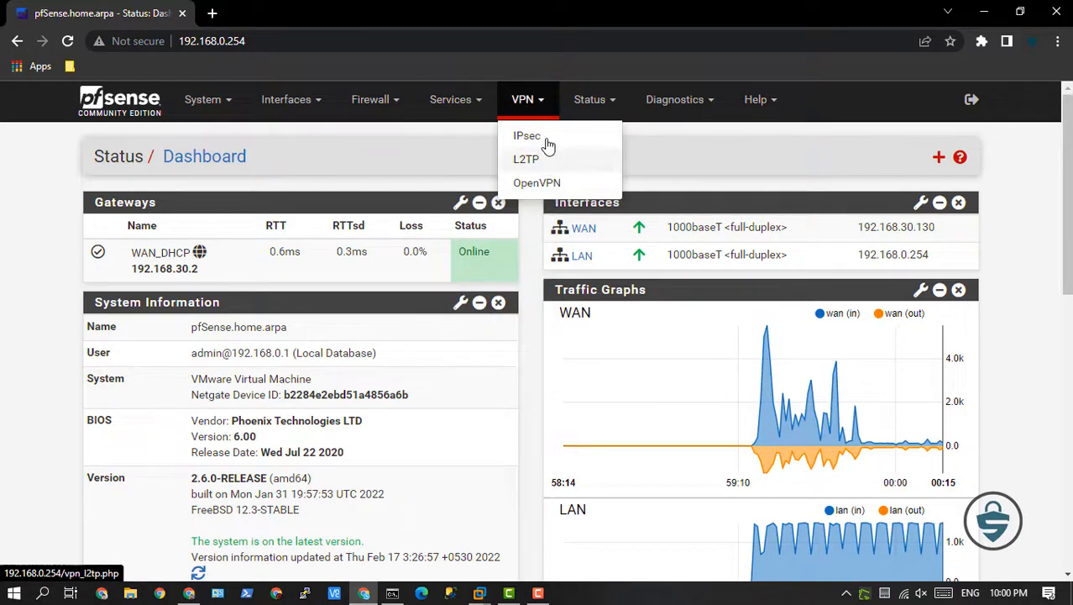
left_click(590, 99)
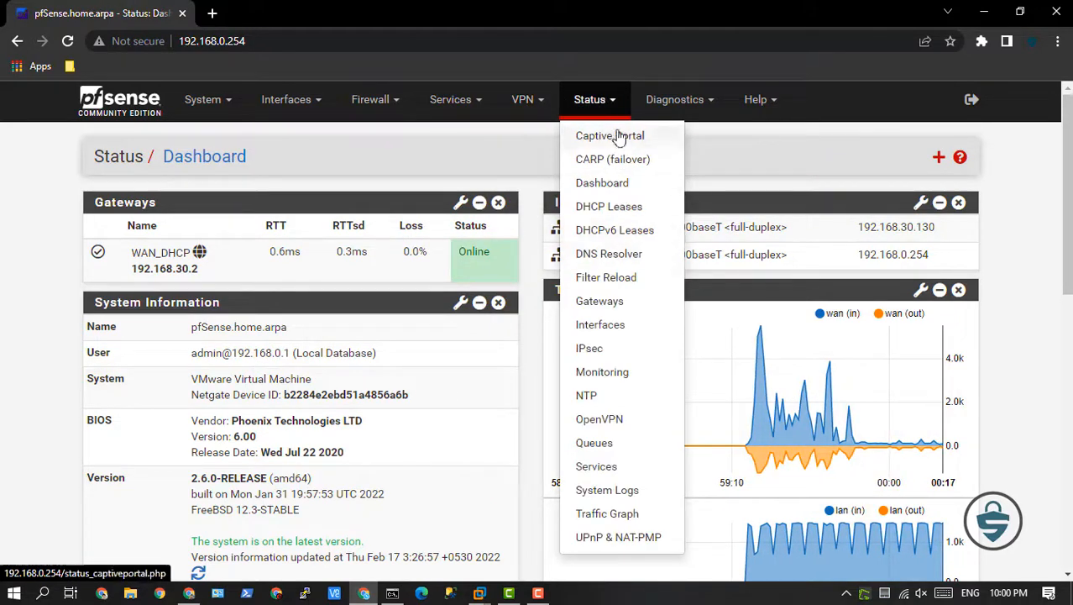
left_click(676, 99)
scroll(684, 262, "down", 1)
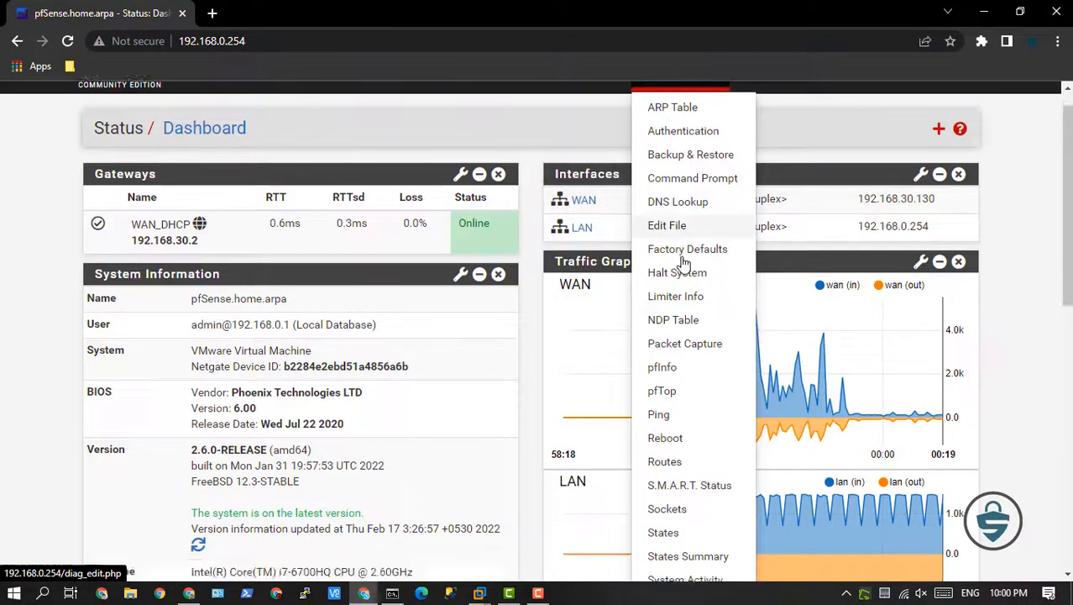
scroll(685, 263, "down", 3)
scroll(723, 267, "up", 5)
left_click(759, 100)
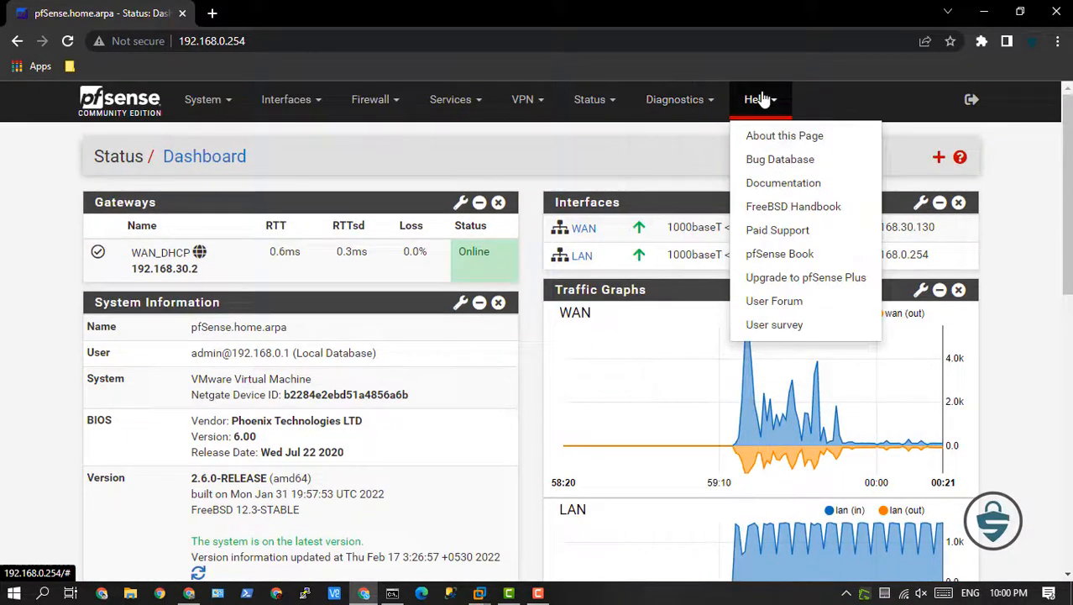
Examine the routing configuration, including the gateways, the default IPv4 gateway options, the static routes and the gateway groups.
left_click(210, 100)
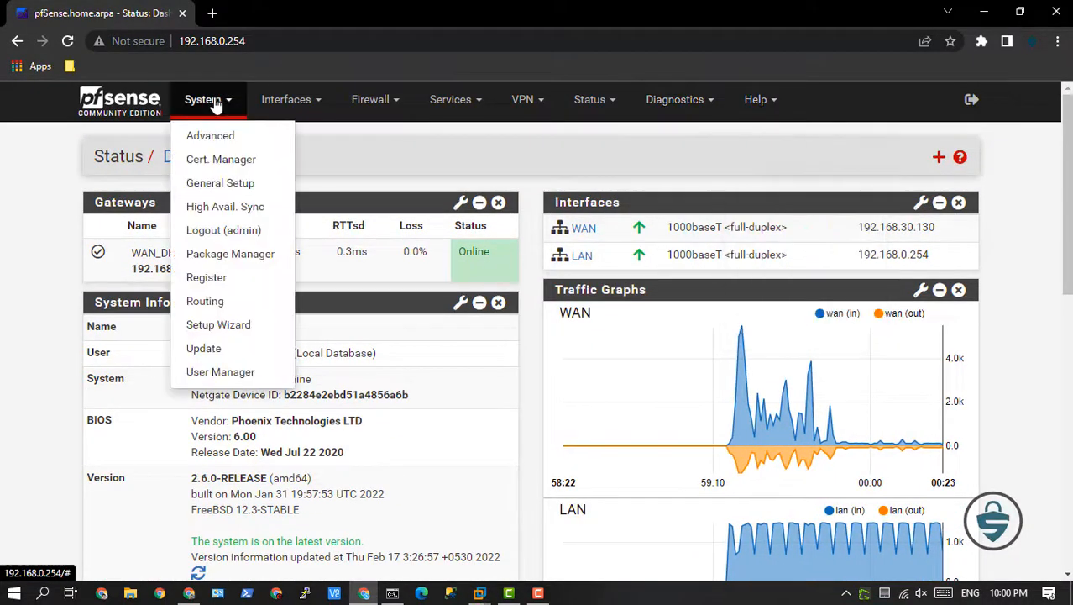
left_click(206, 302)
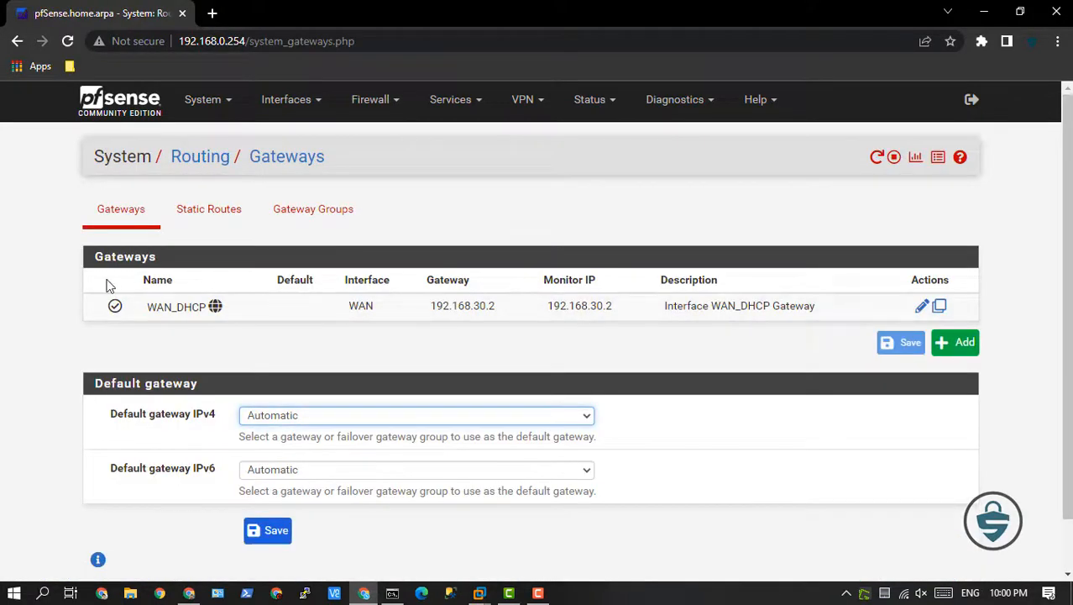
left_click(301, 416)
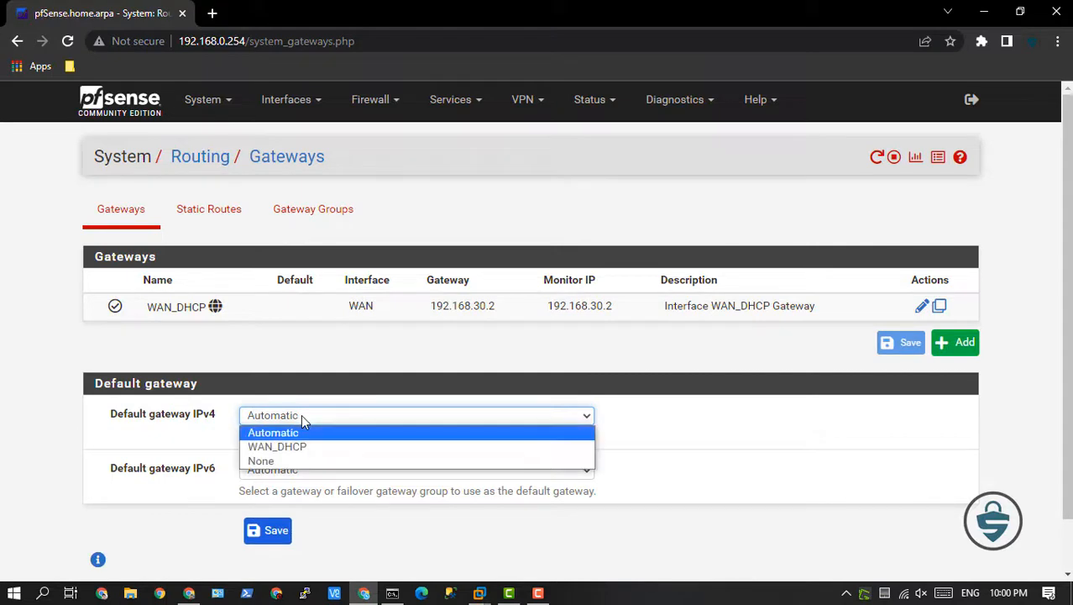
left_click(301, 415)
left_click(188, 211)
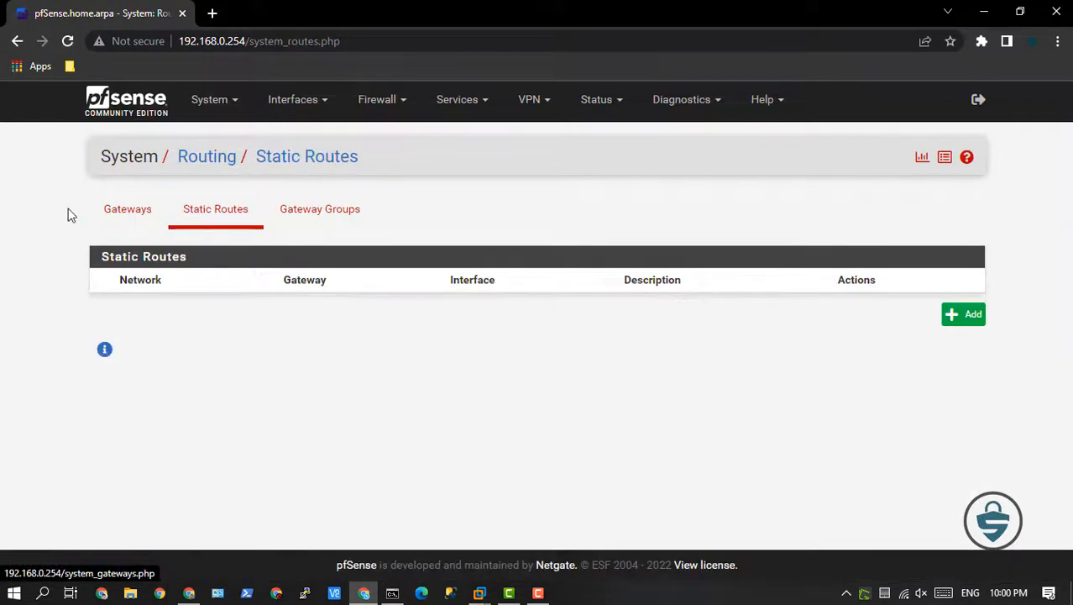
left_click(308, 214)
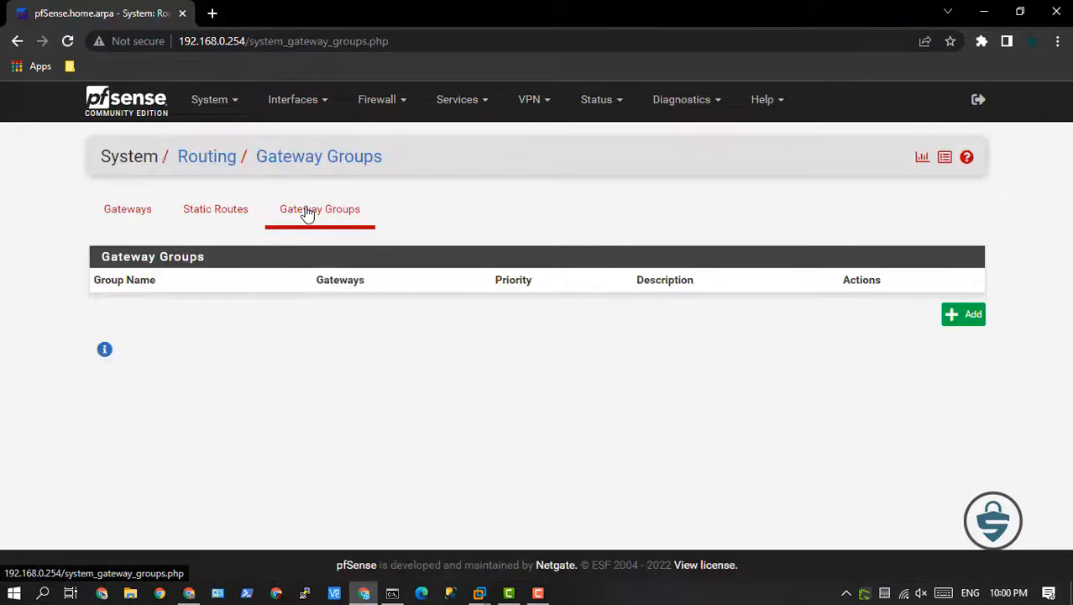
left_click(138, 212)
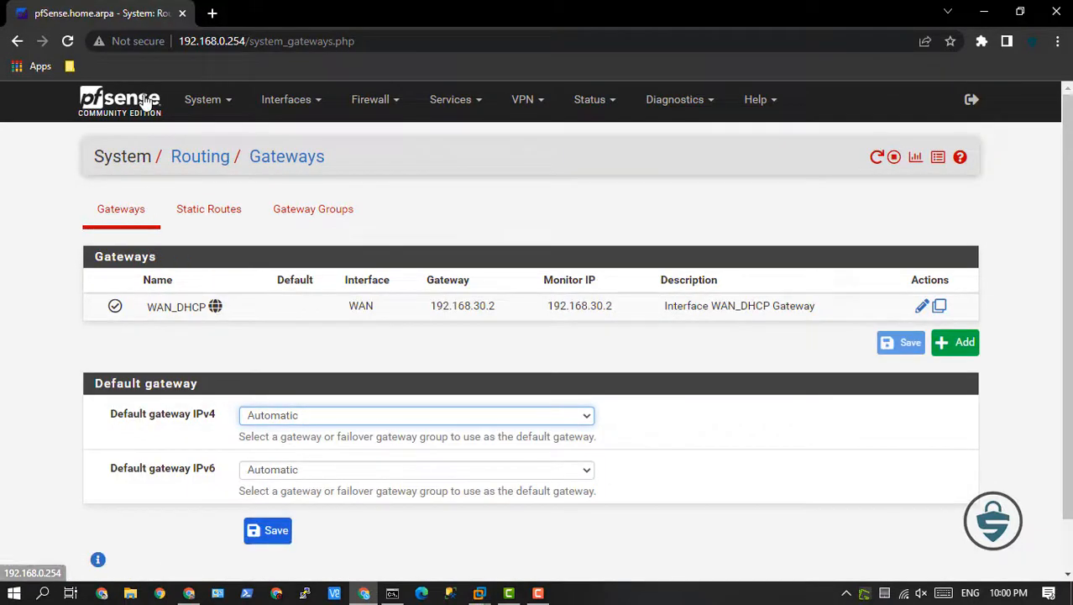
View the IPsec tunnels, the NAT port forwarding rules and the interface assignments.
left_click(521, 113)
left_click(517, 137)
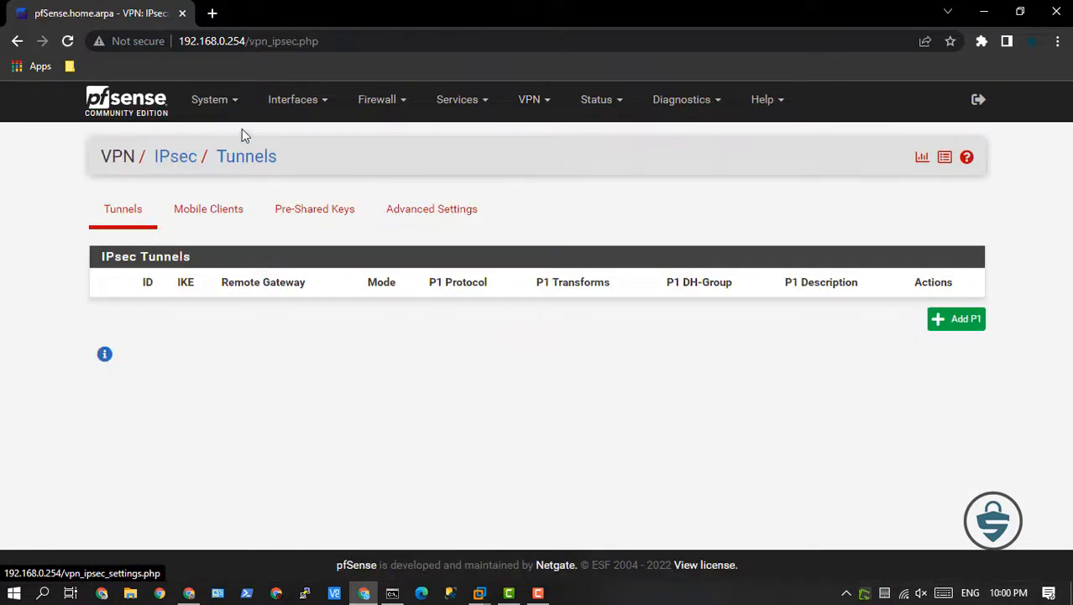
left_click(397, 100)
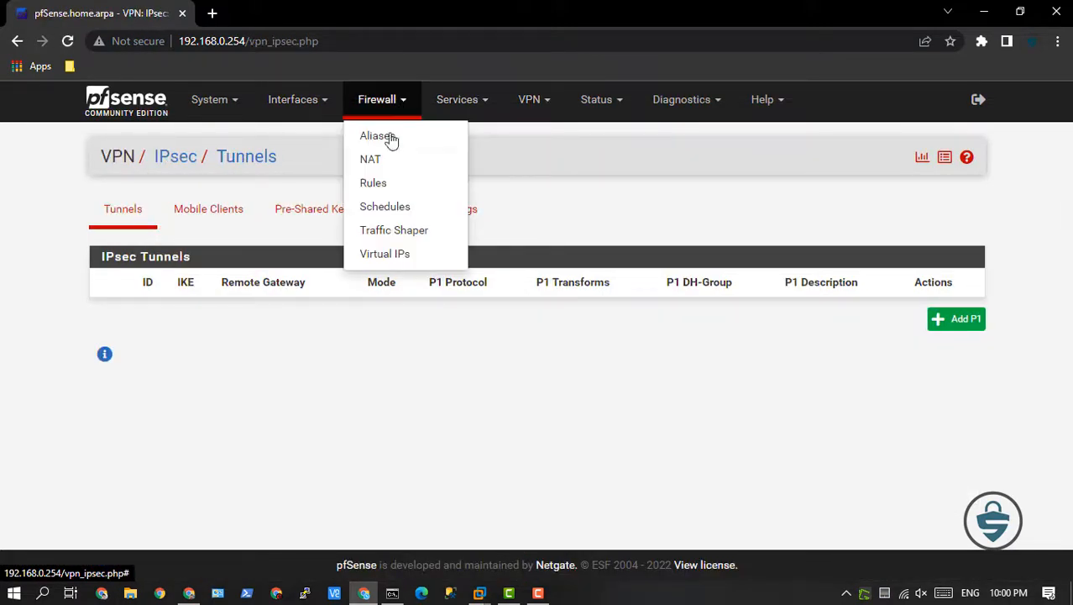
left_click(387, 163)
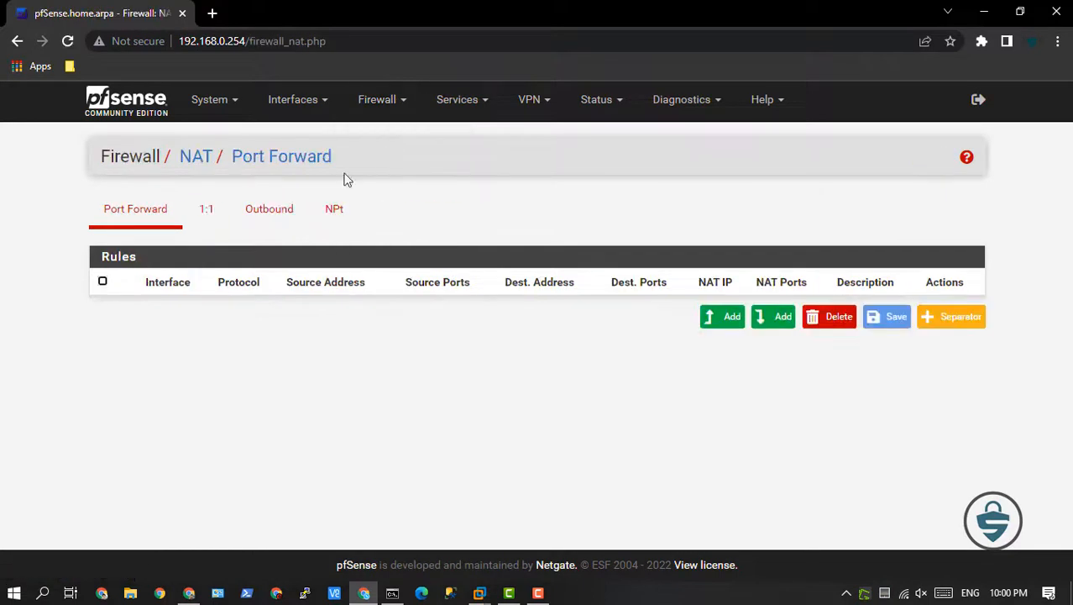
left_click(295, 102)
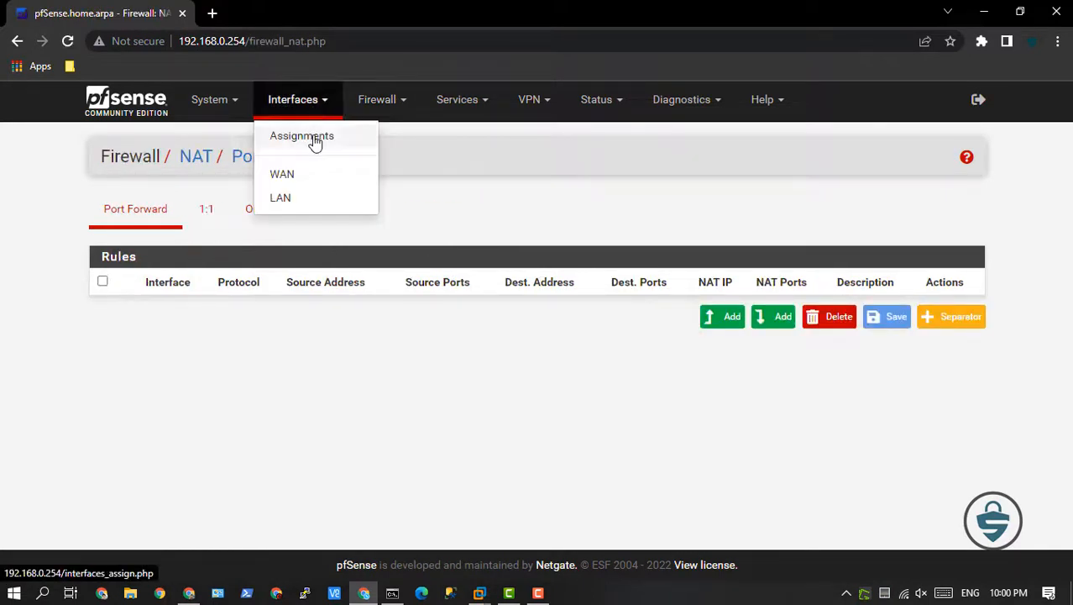
left_click(311, 138)
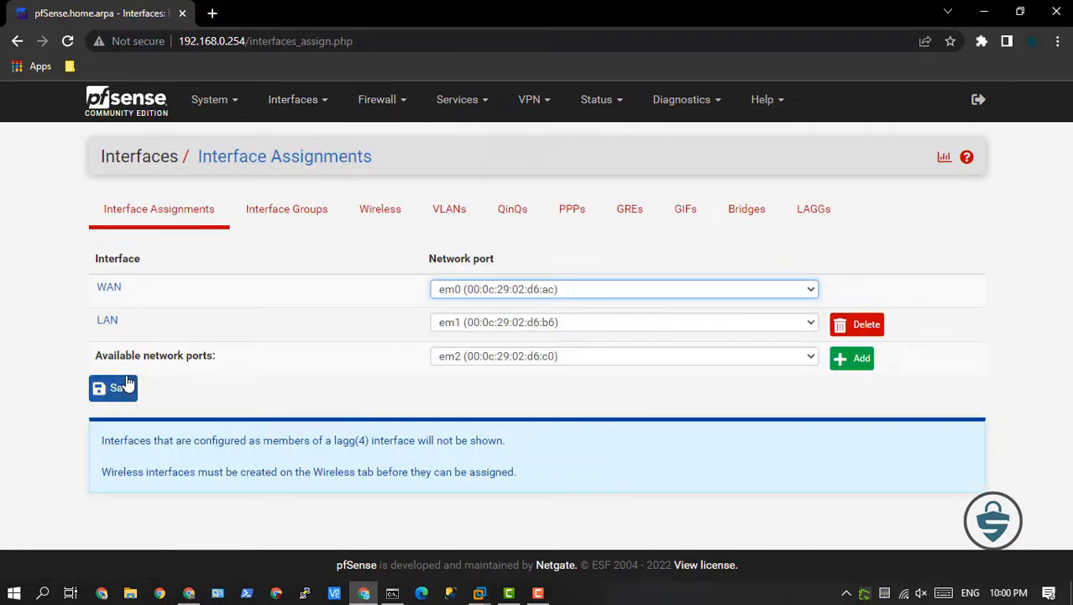
Check the available network ports for assignment and review the WAN interface's general, DHCP client and reserved networks settings.
left_click(458, 361)
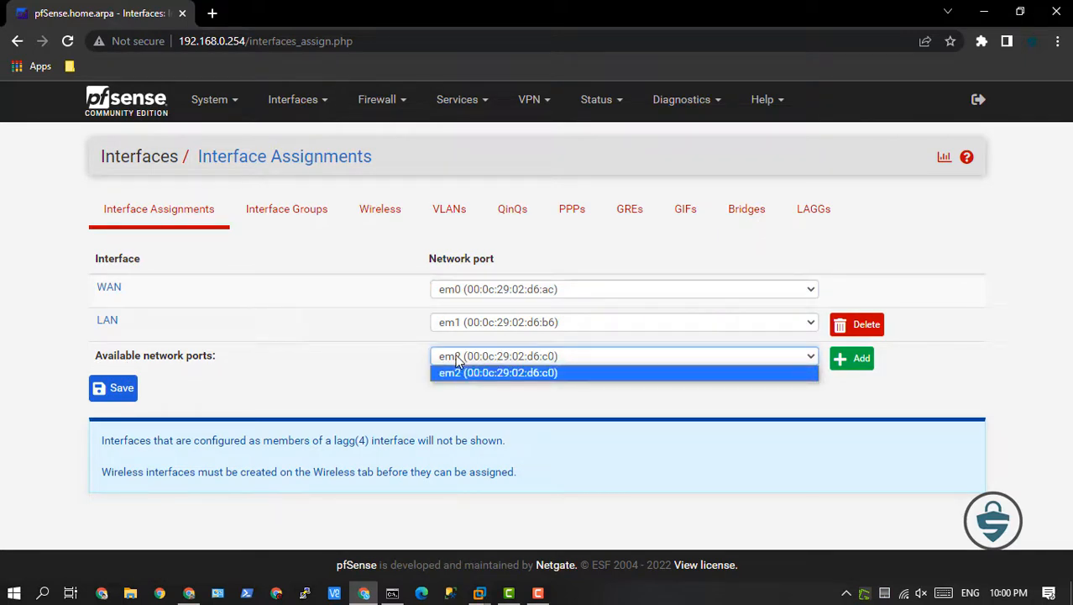
left_click(458, 361)
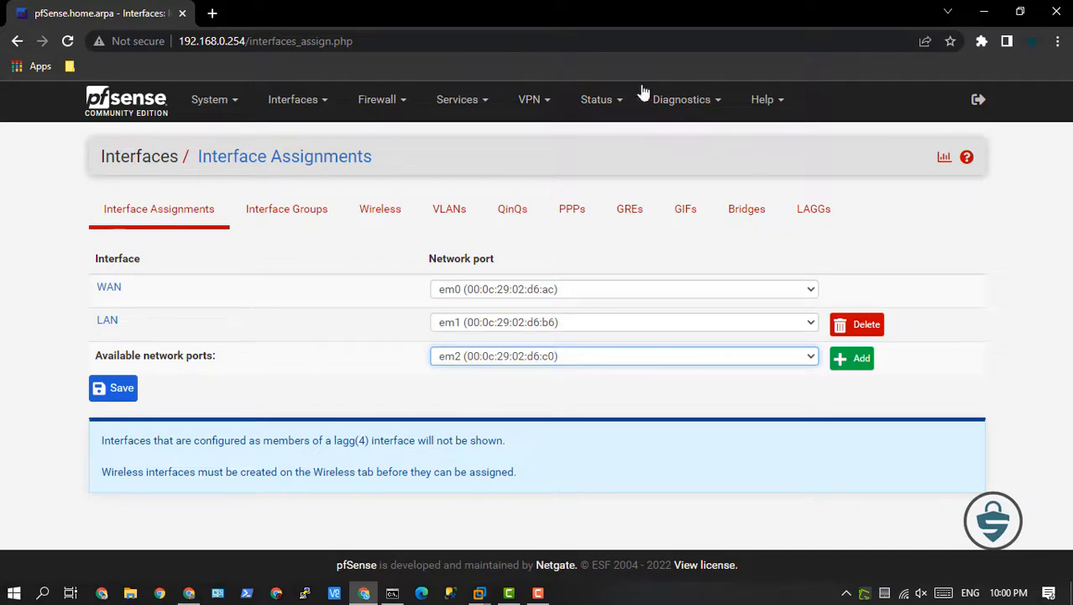
mouse_move(303, 101)
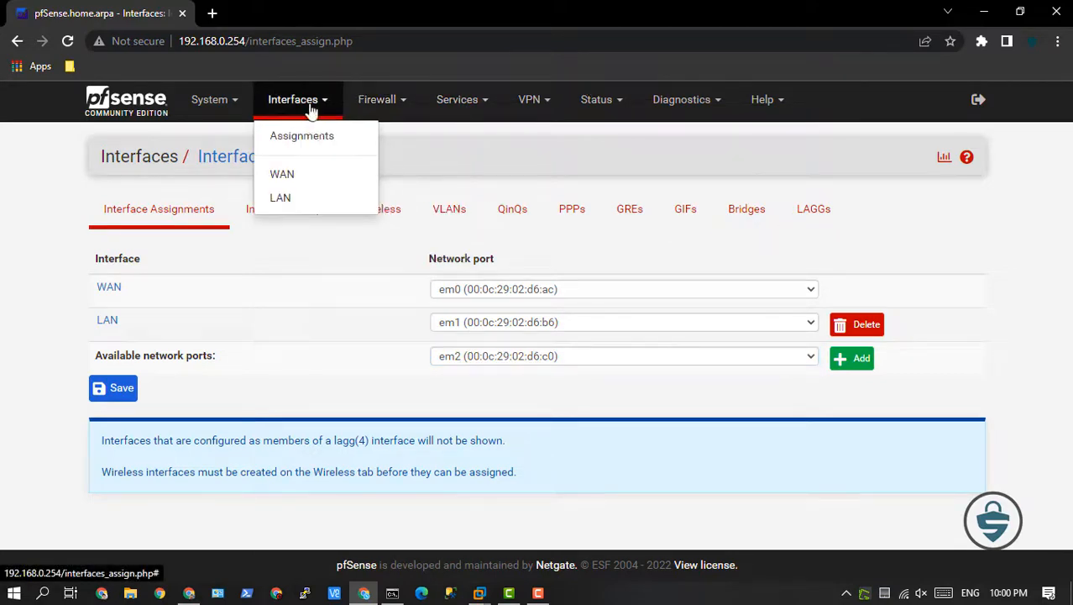
left_click(286, 175)
scroll(277, 285, "down", 3)
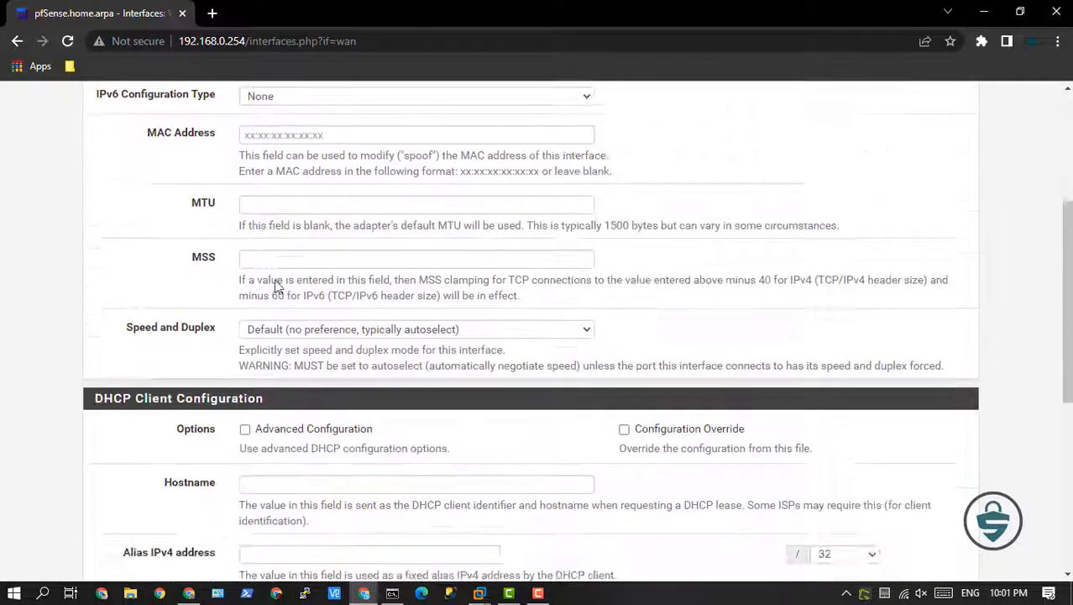
scroll(277, 285, "down", 2)
scroll(284, 319, "down", 3)
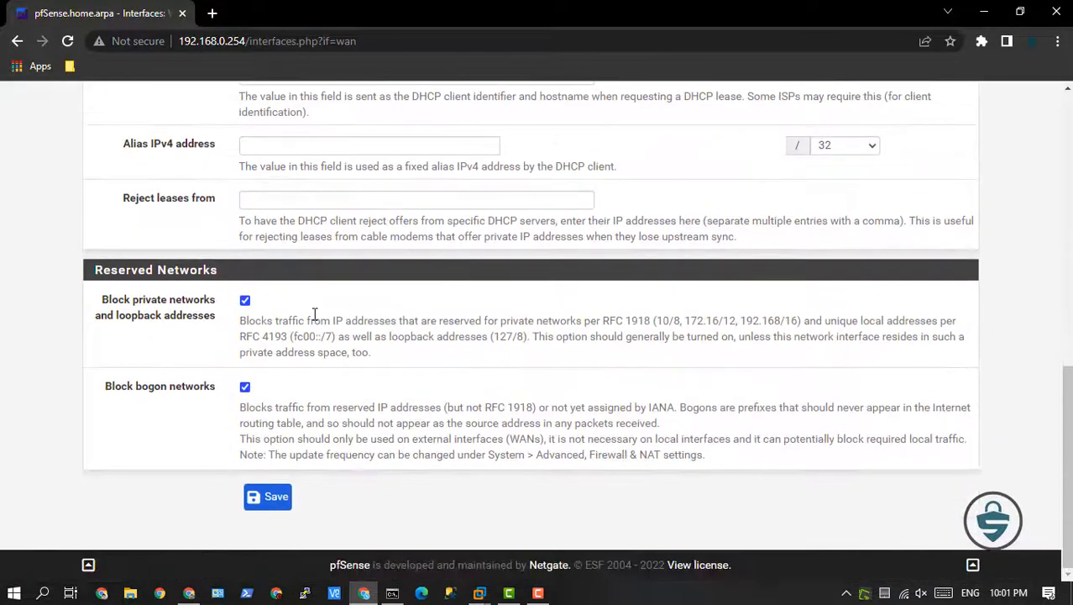
scroll(303, 309, "up", 8)
Switch the WAN's IPv4 configuration type to Static IPv4 without saving and examine its address, upstream gateway and new gateway options.
left_click(299, 283)
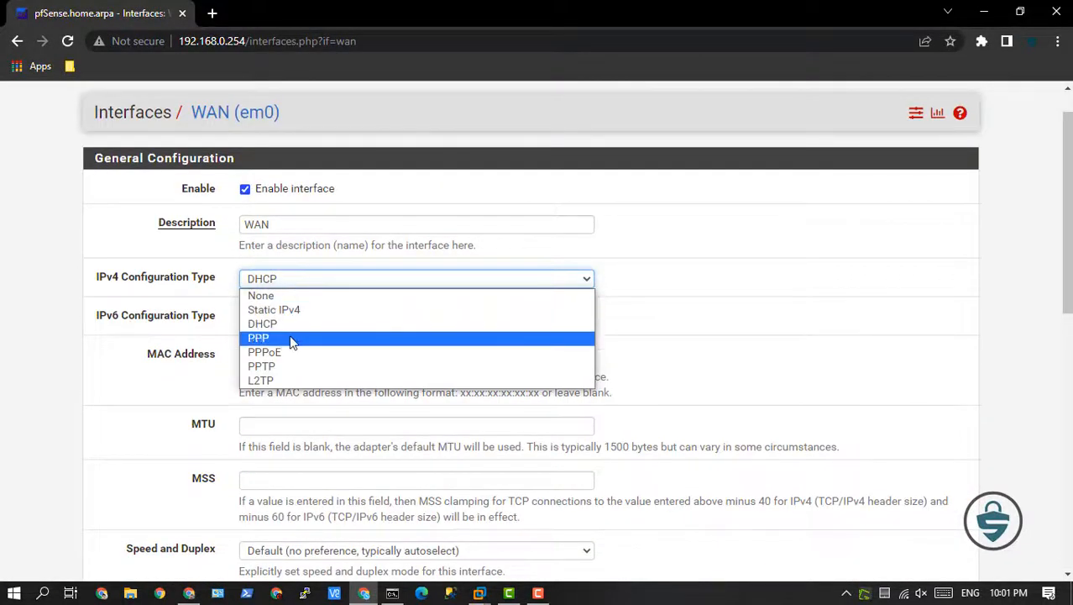
left_click(290, 309)
scroll(411, 296, "down", 5)
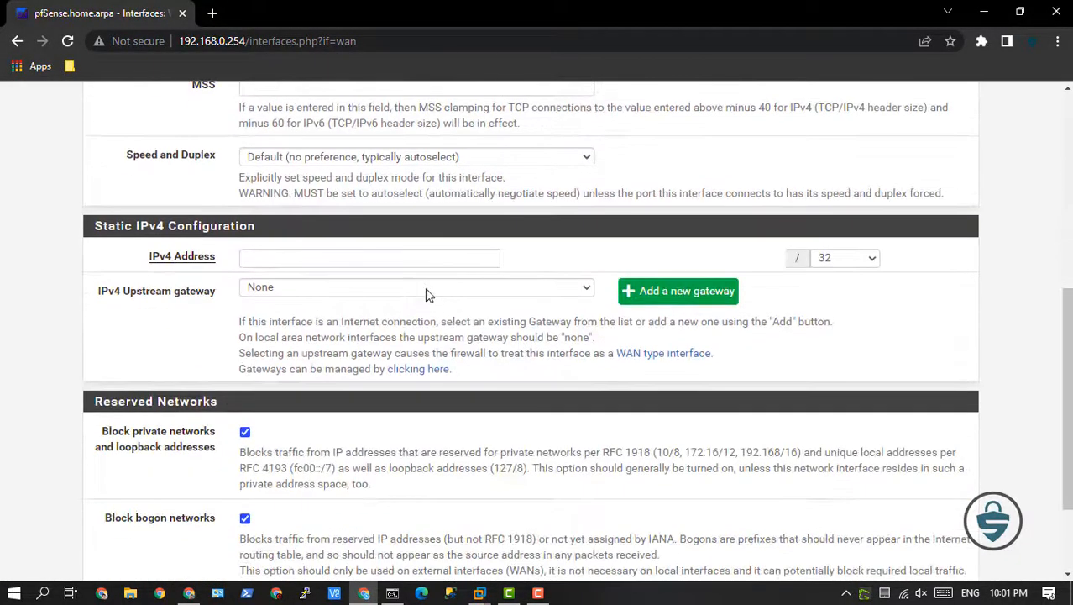
left_click(462, 264)
left_click(377, 288)
left_click(646, 296)
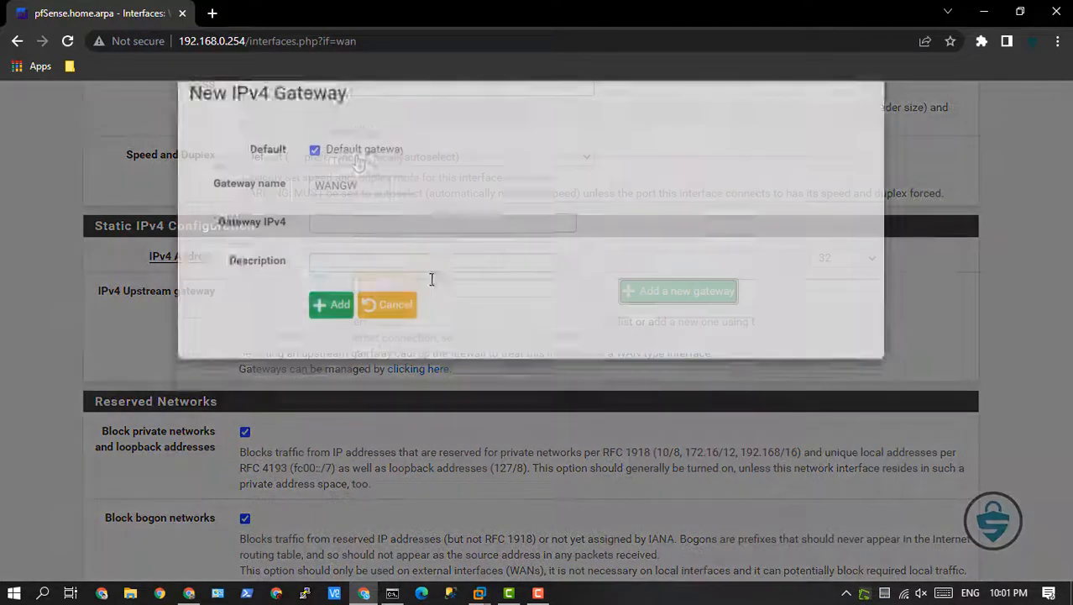
left_click(412, 345)
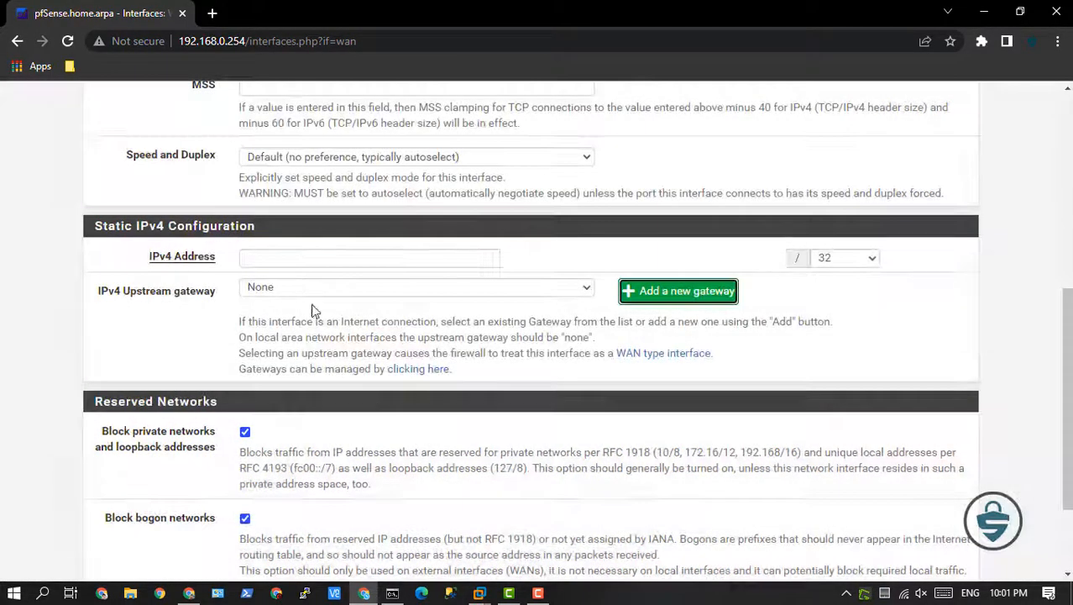
scroll(303, 308, "up", 6)
Return to the dashboard and review the system information, DNS servers, resource usage and disk usage.
left_click(217, 107)
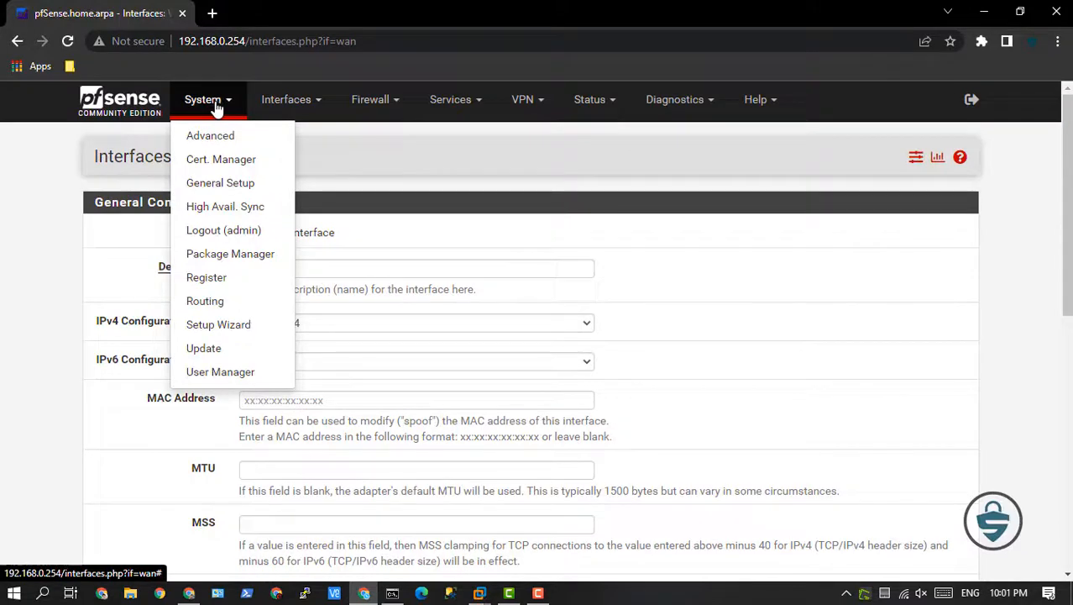
left_click(94, 102)
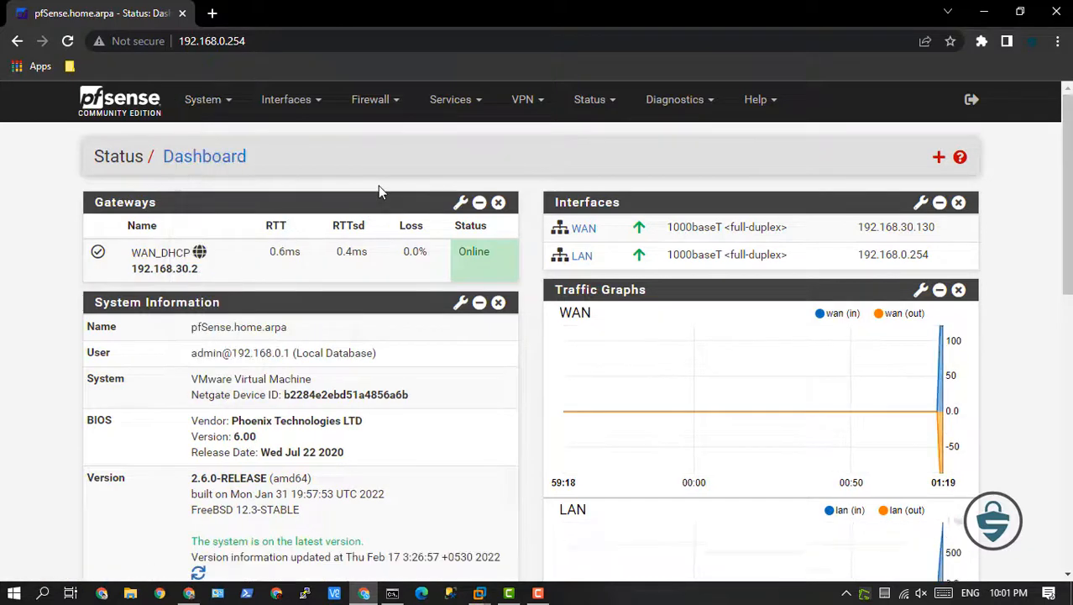
scroll(382, 282, "down", 2)
scroll(382, 282, "down", 3)
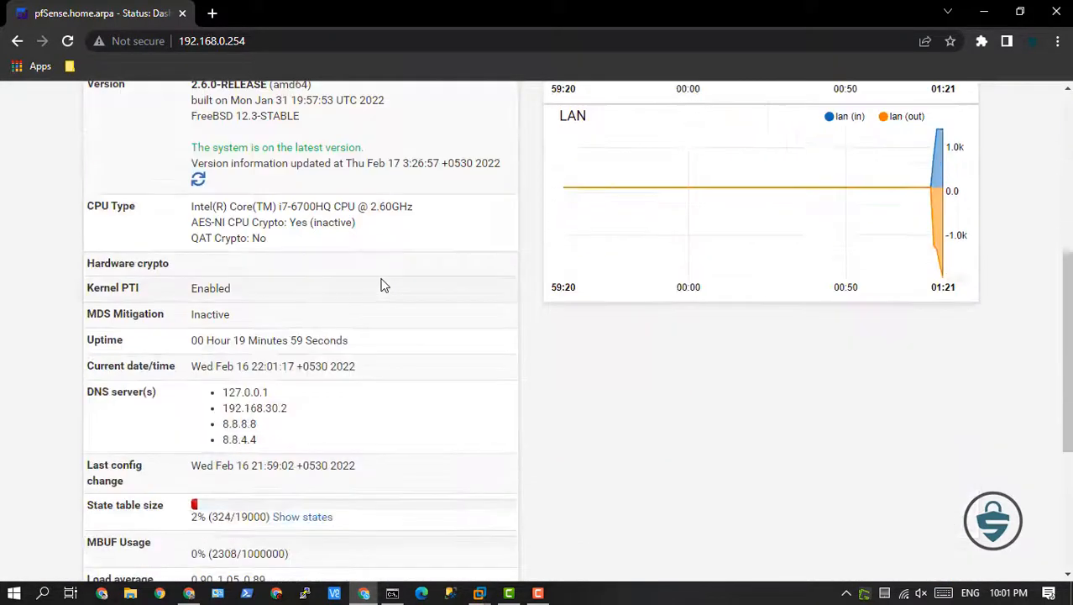
scroll(382, 282, "down", 2)
scroll(382, 284, "down", 2)
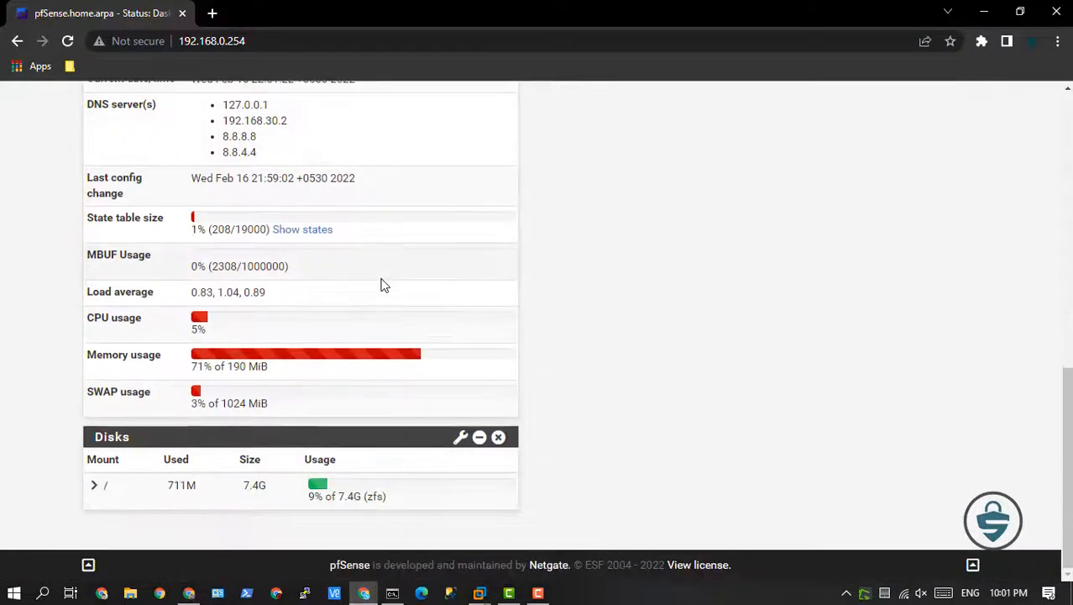
scroll(382, 286, "up", 10)
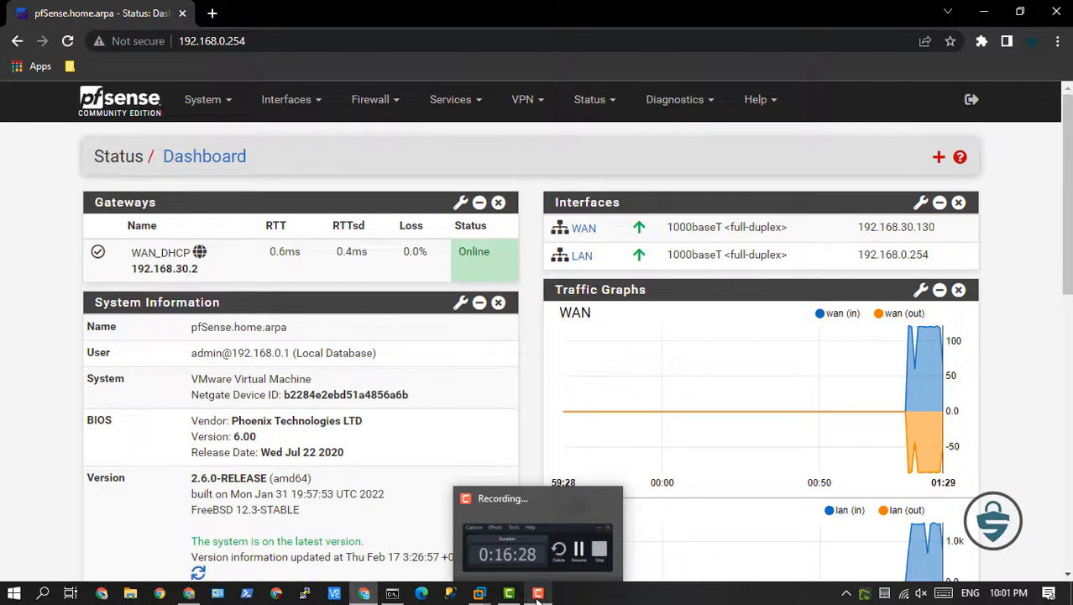
Log out of the pfSense web interface.
left_click(973, 101)
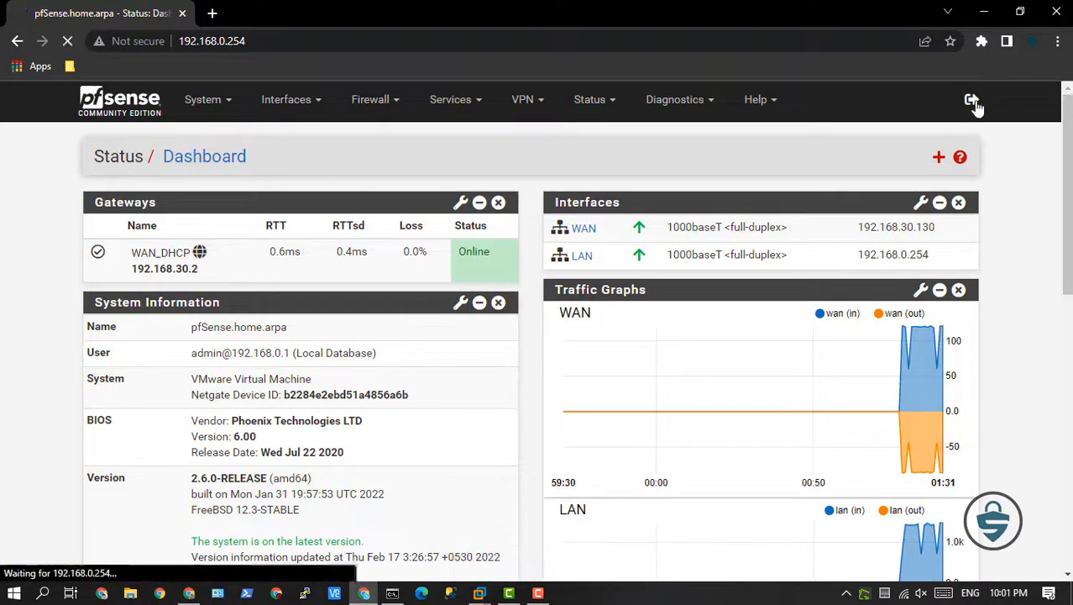